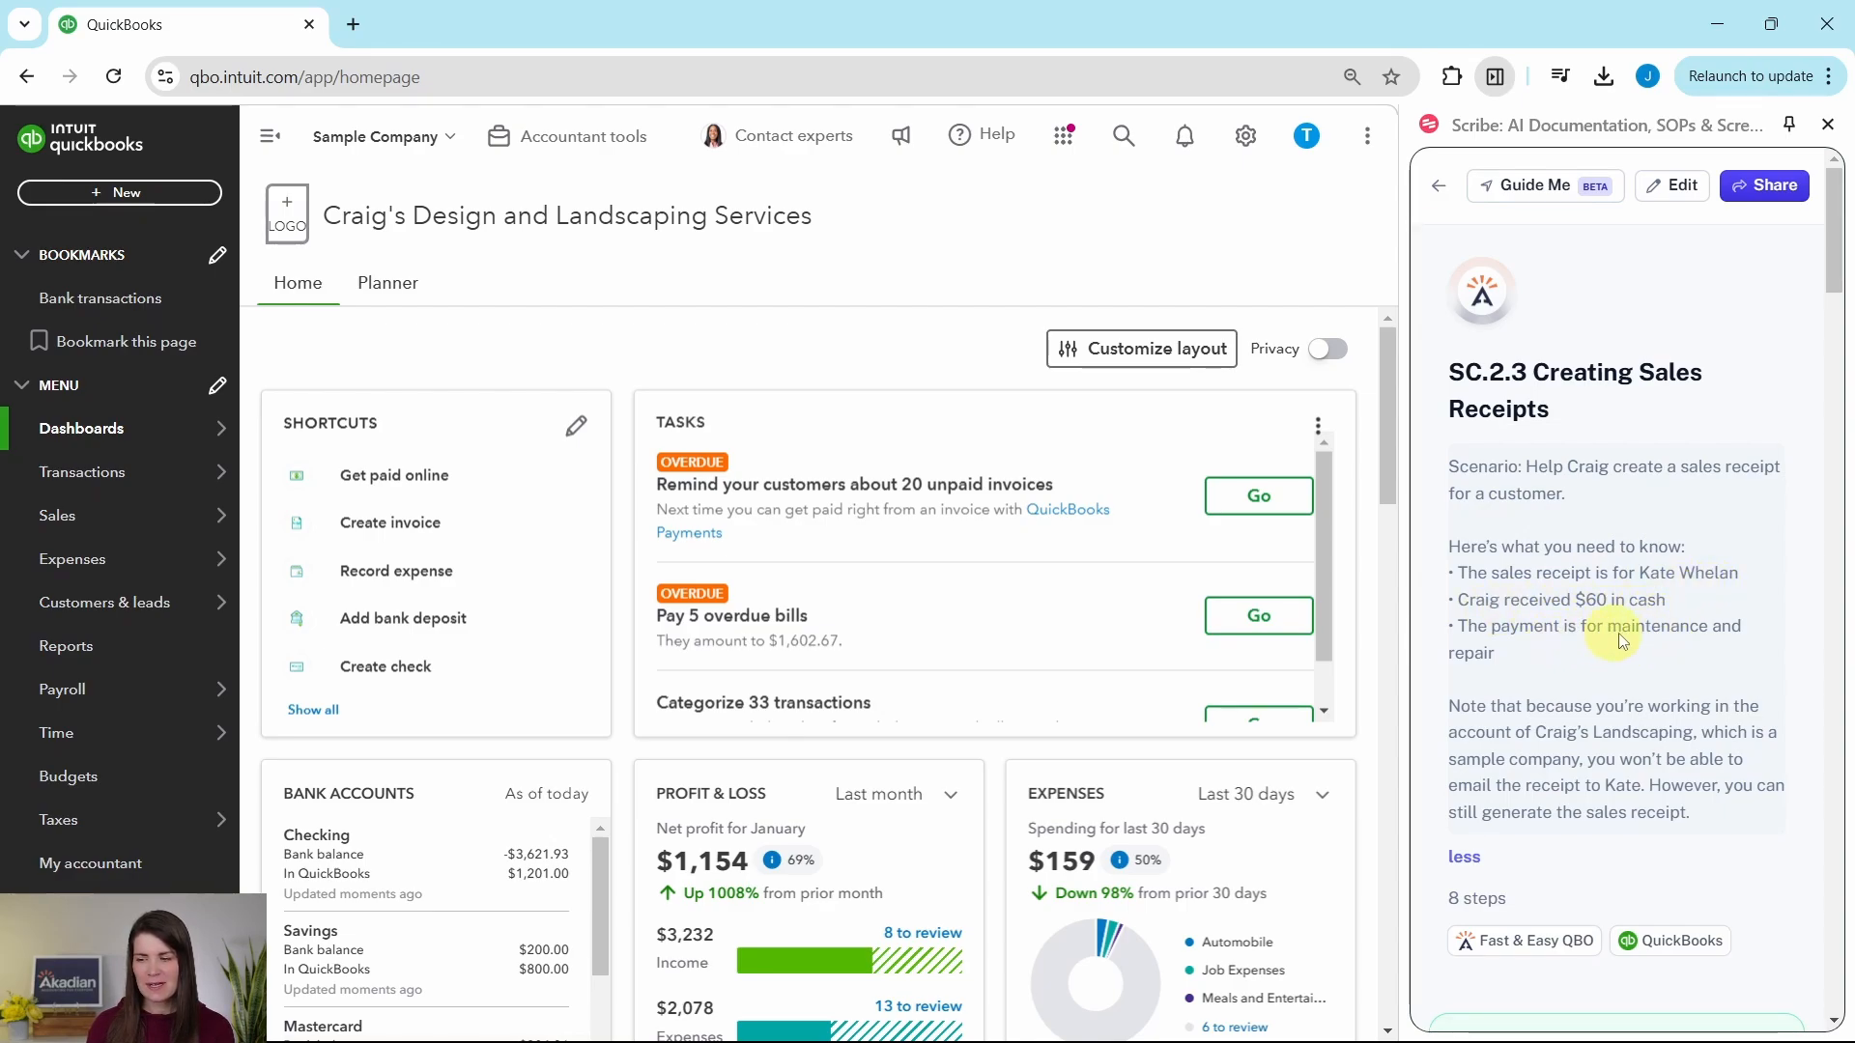
# Step: Read the sales receipt exercise guide from the scenario notes through the instructions for starting the receipt and choosing the customer
pyautogui.scroll(-4, 1552, 626)
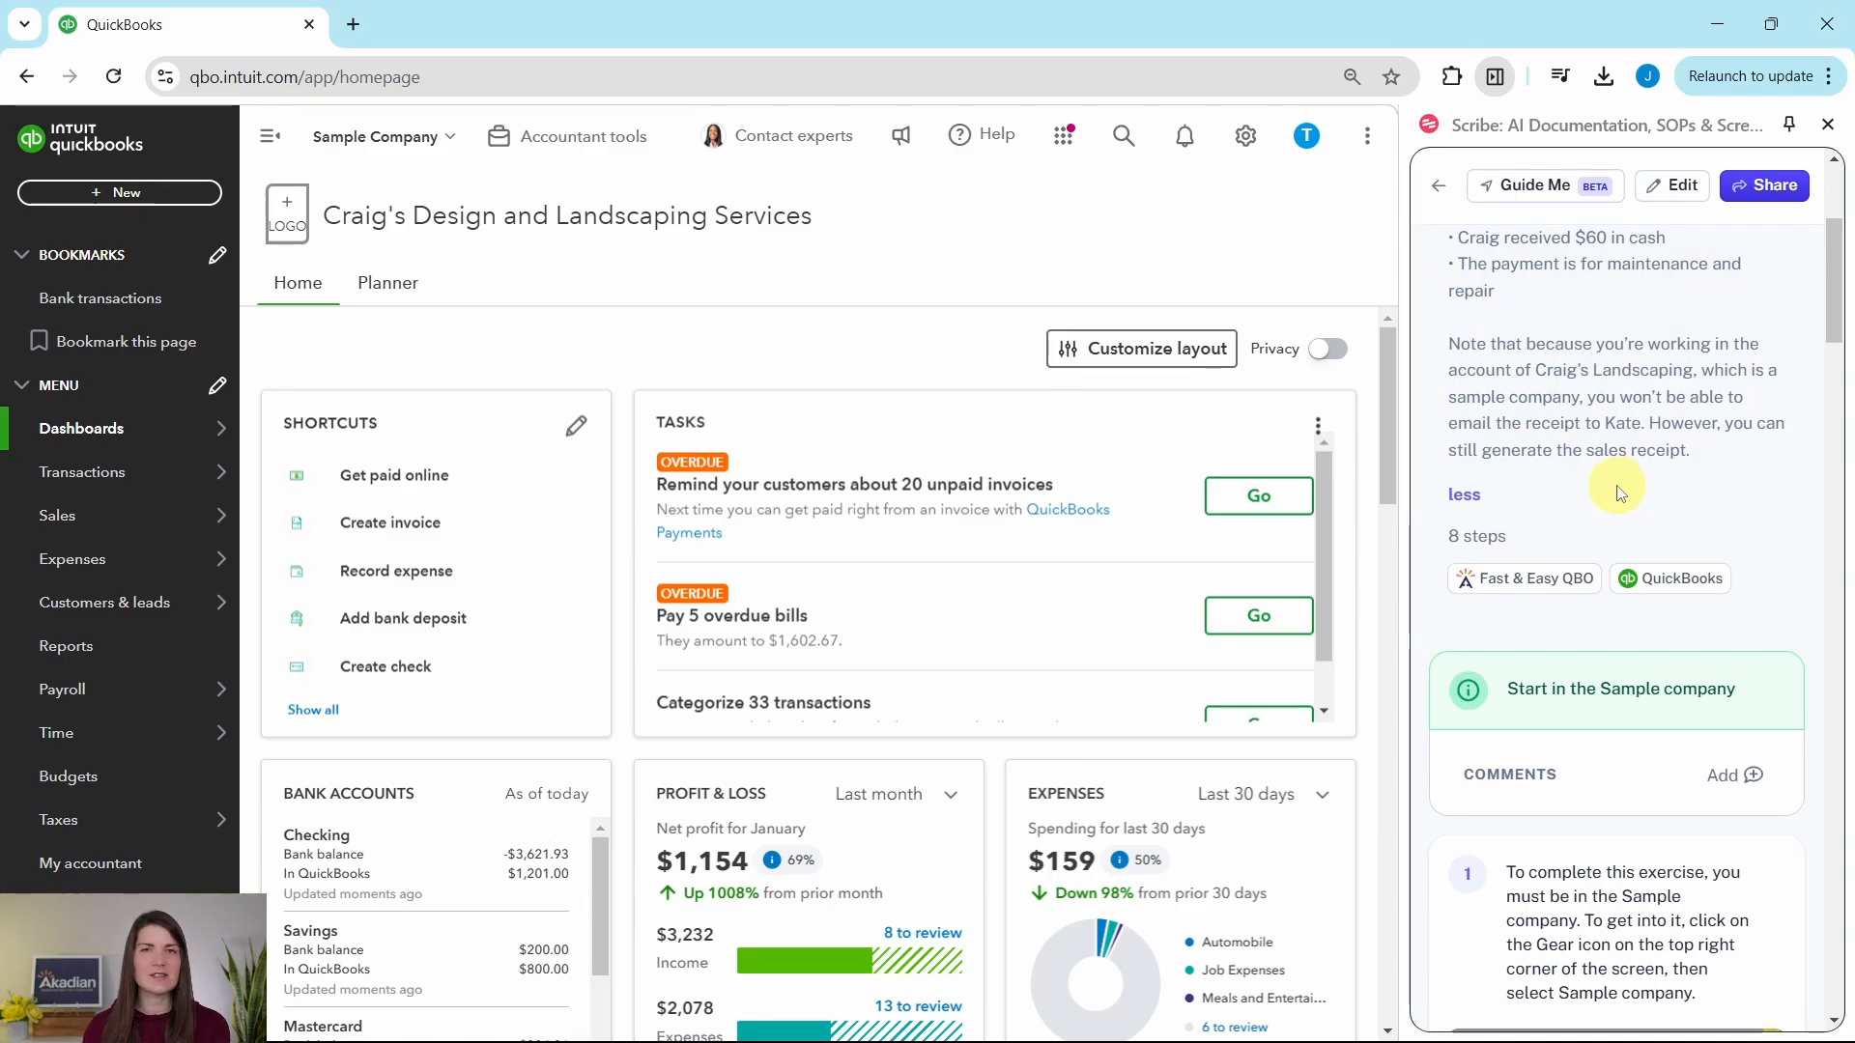
pyautogui.scroll(-2, 1594, 377)
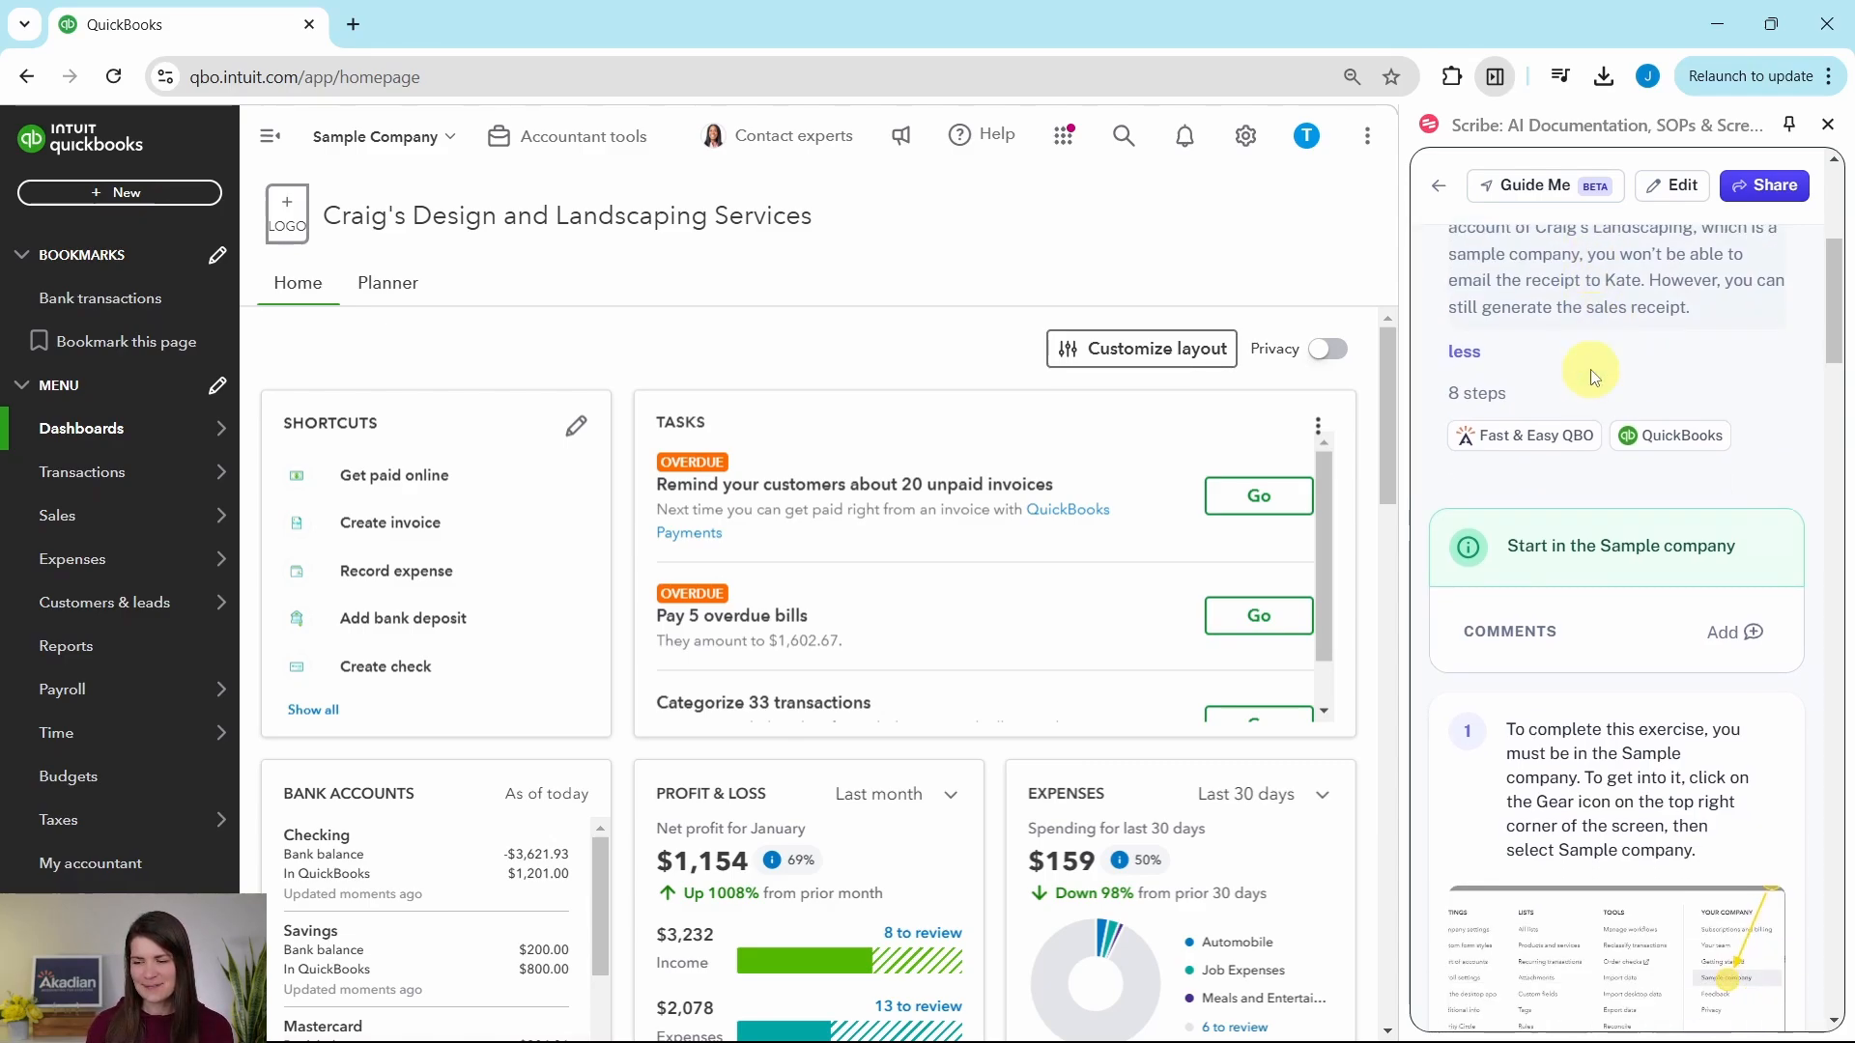
pyautogui.scroll(-3, 1594, 377)
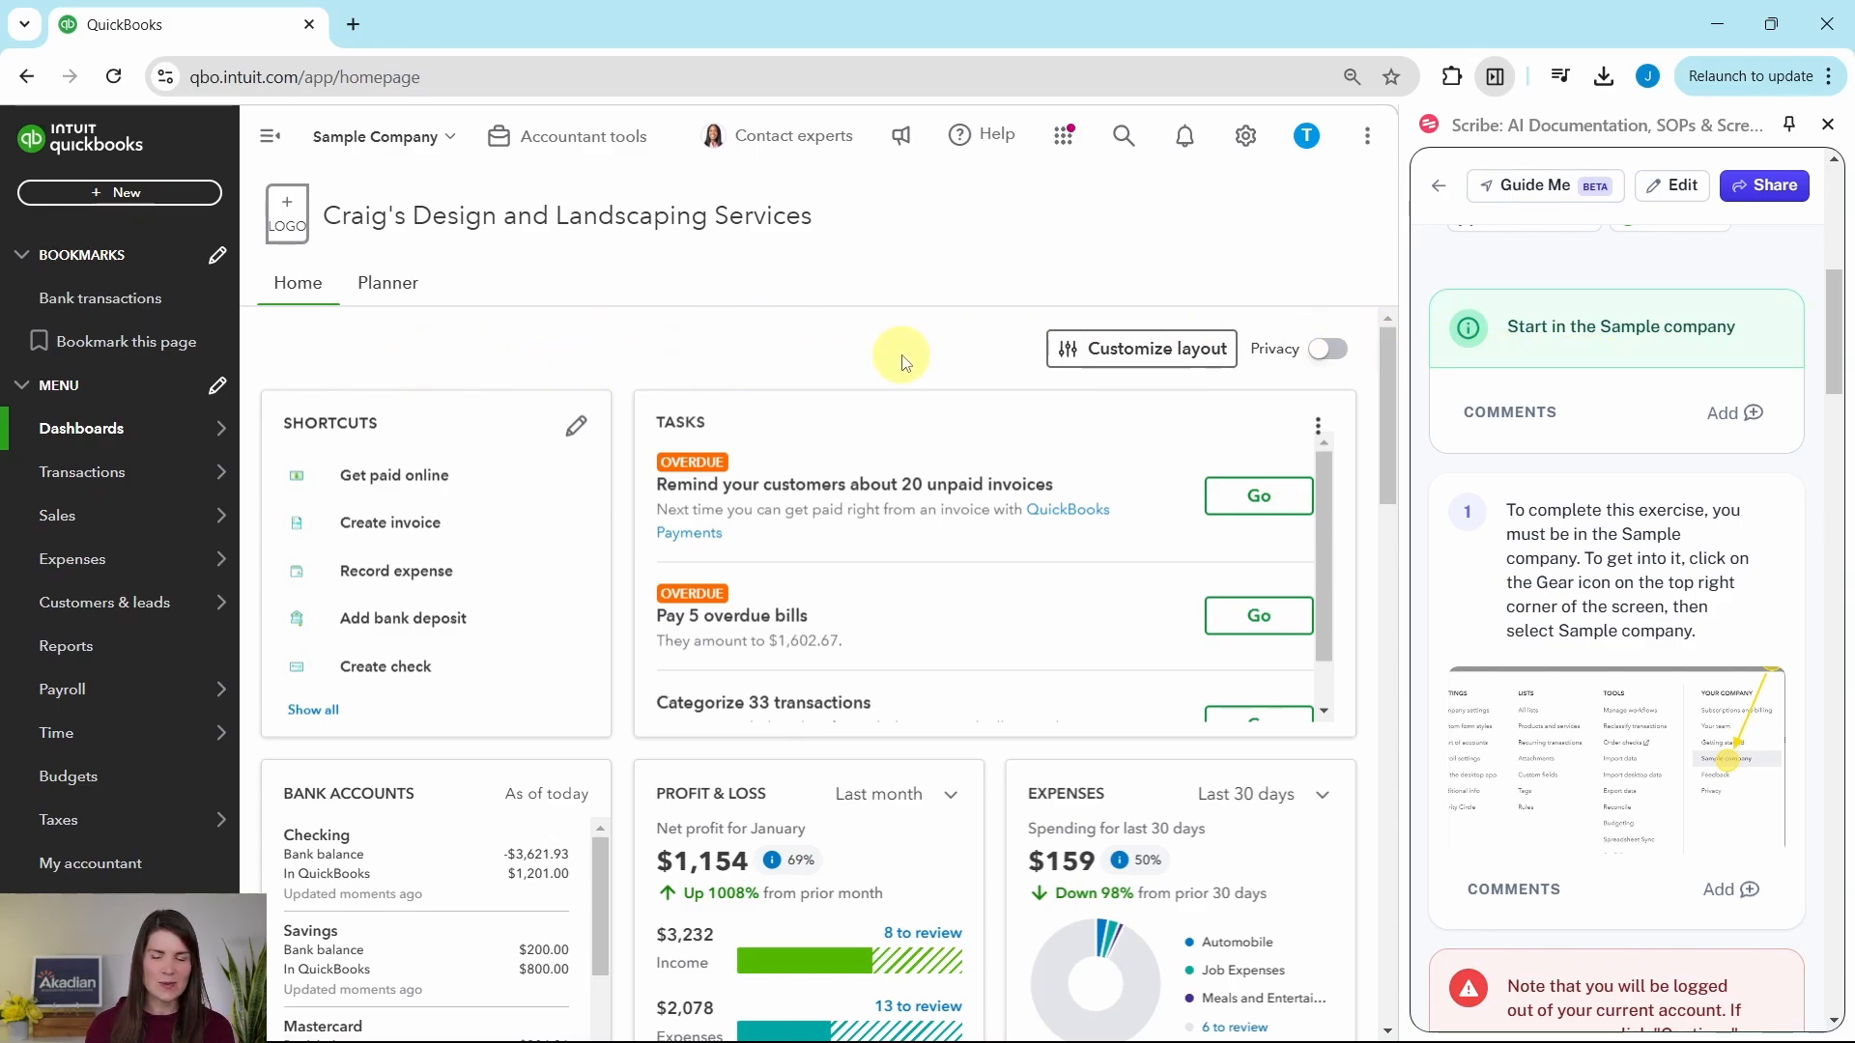
pyautogui.scroll(-3, 1636, 418)
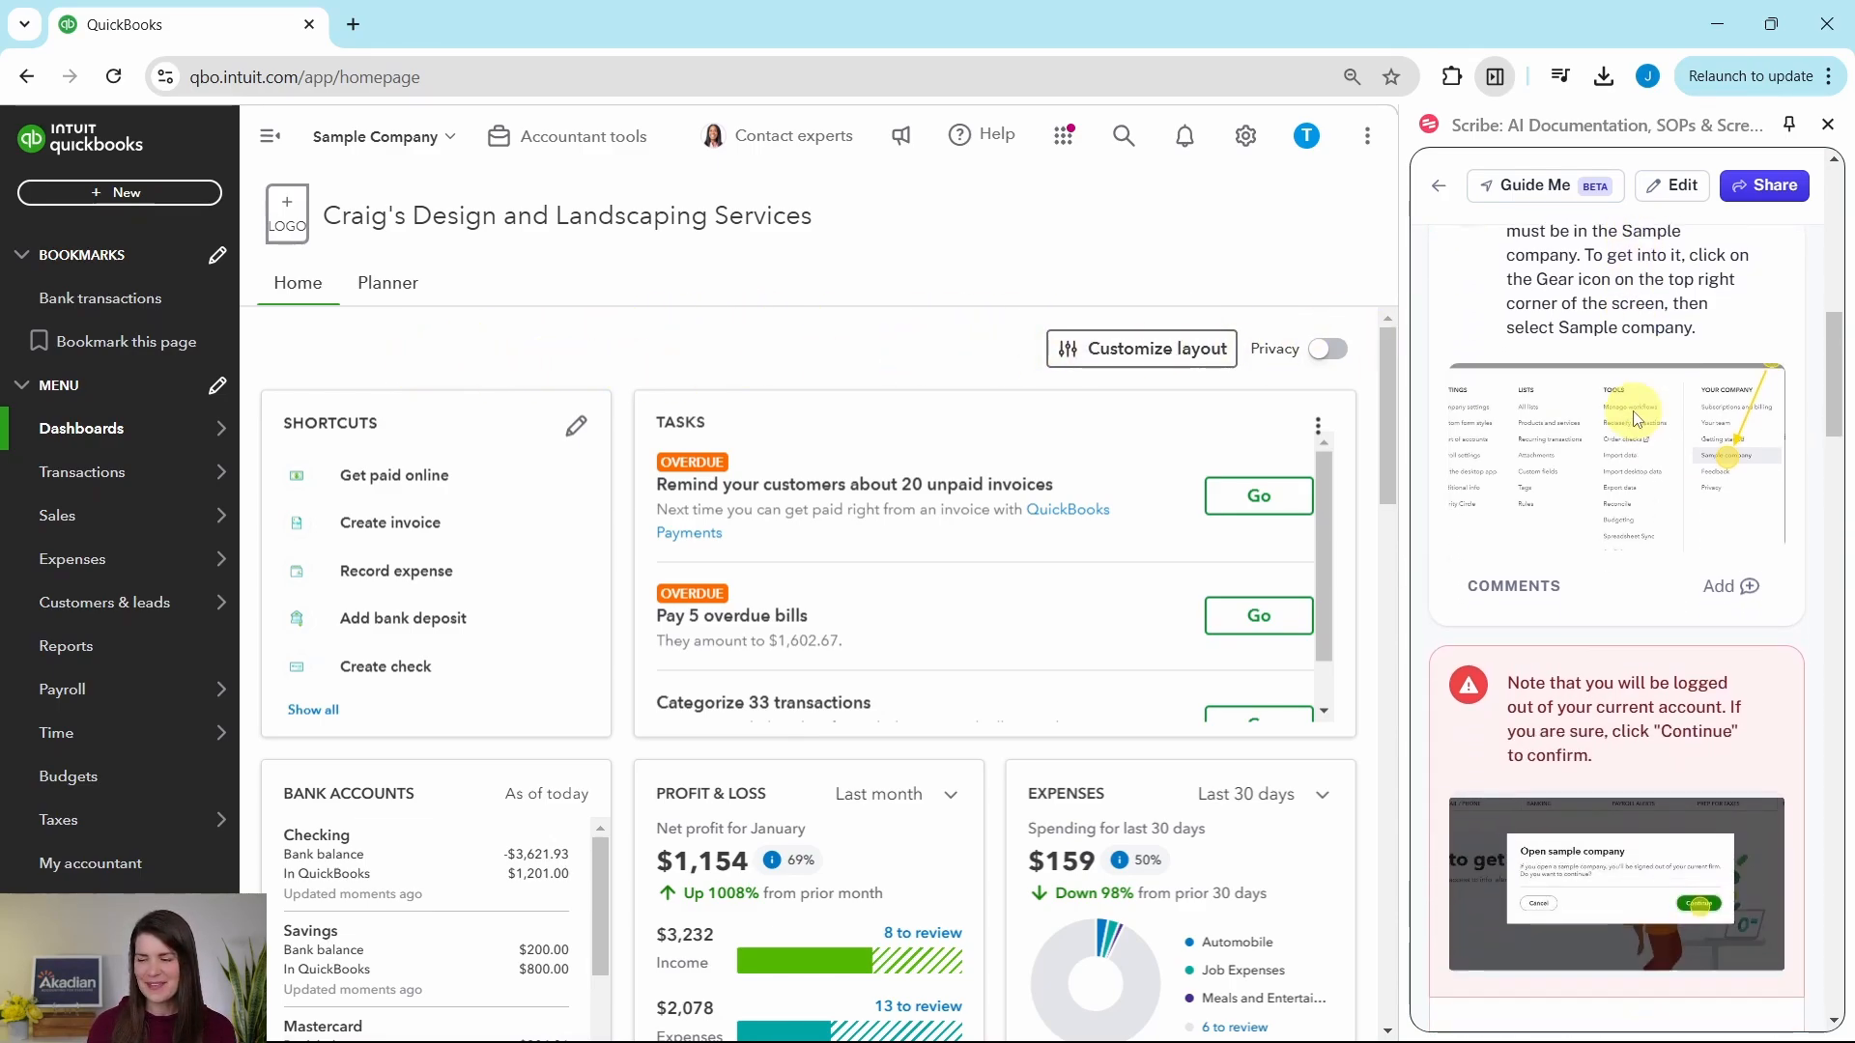
pyautogui.scroll(-4, 1639, 418)
pyautogui.scroll(-5, 1638, 418)
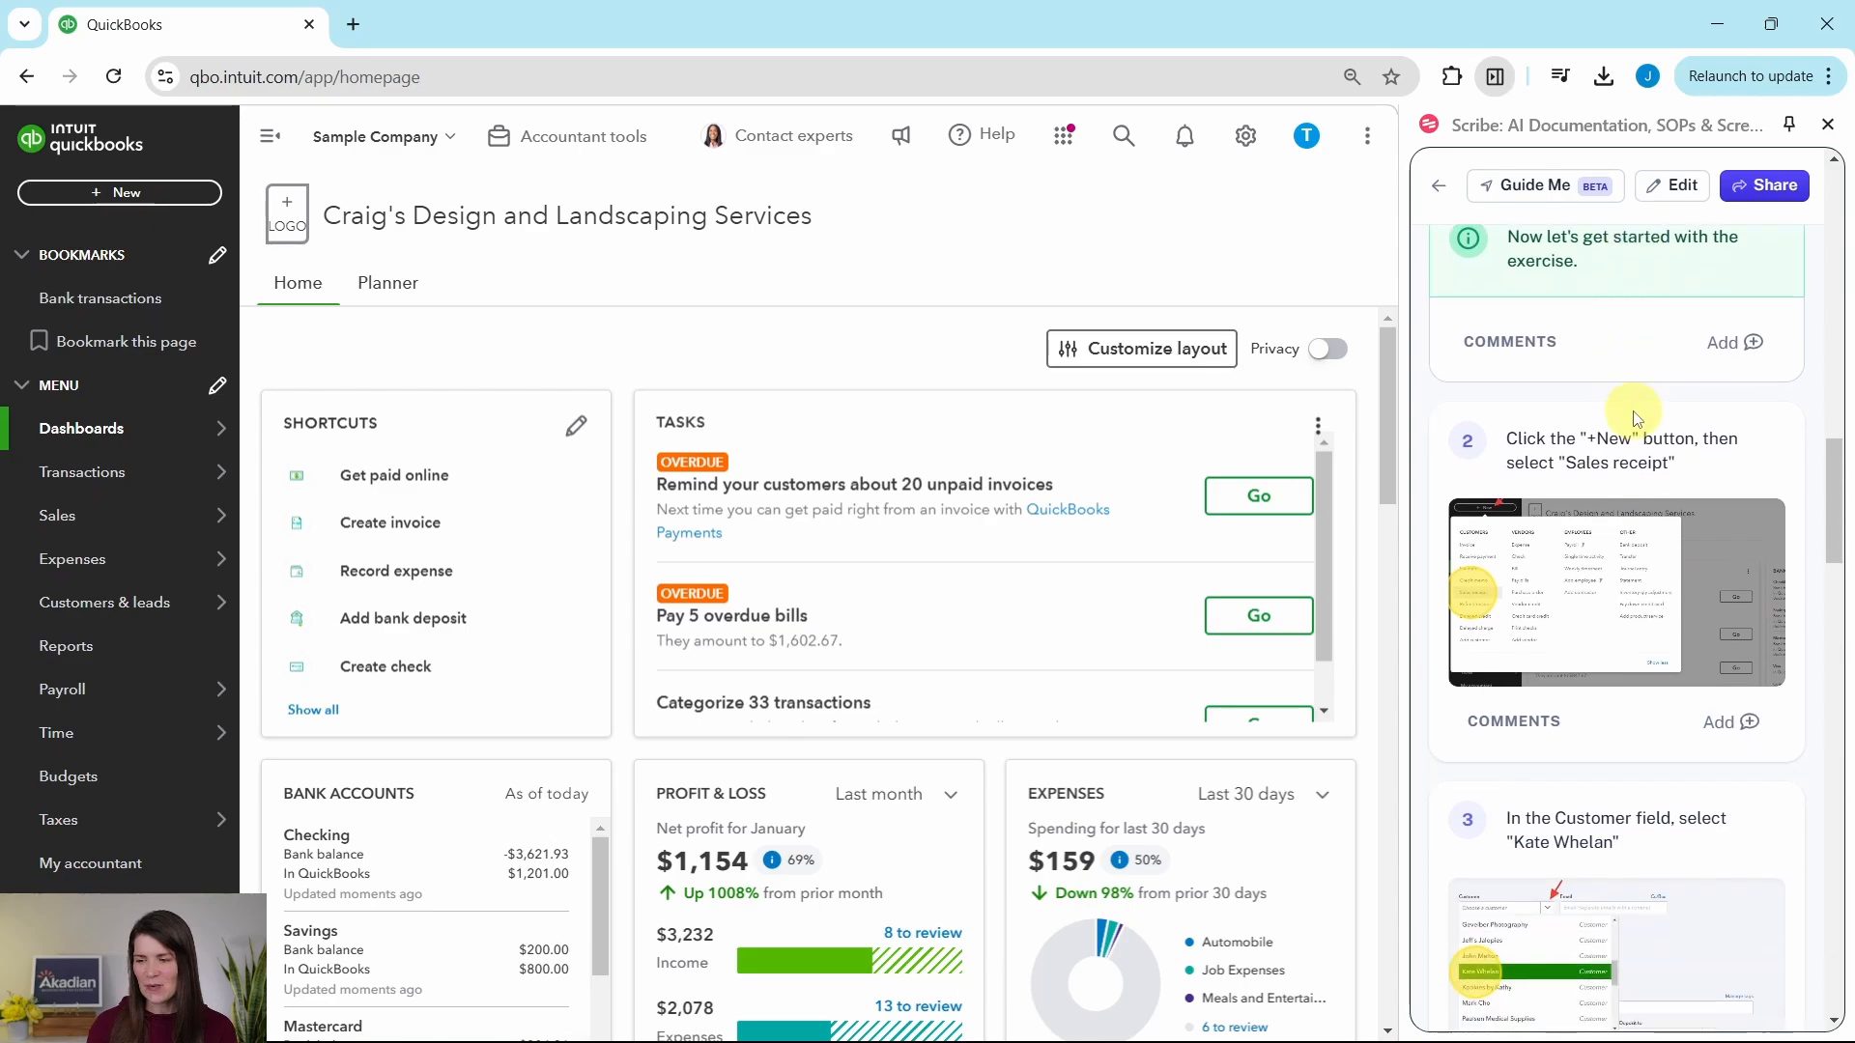
pyautogui.scroll(-1, 1638, 418)
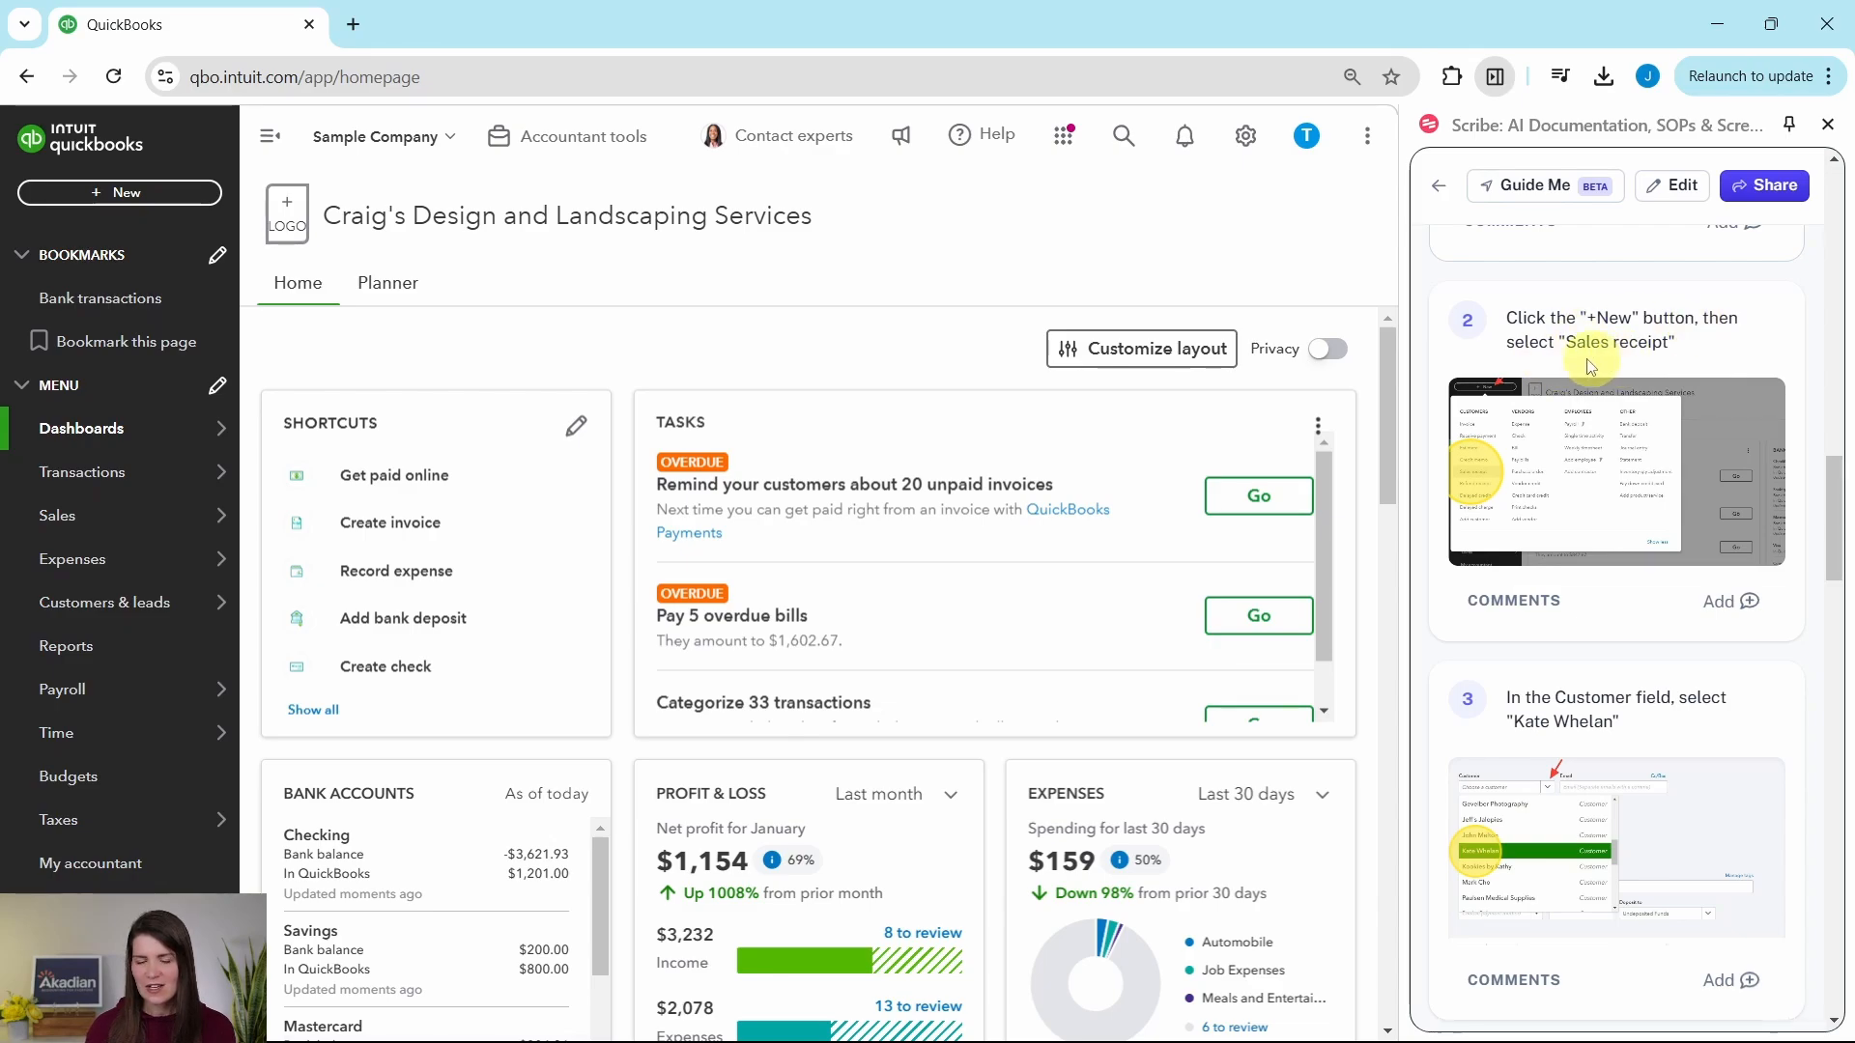
# Step: Start a new sales receipt and choose the customer named in the exercise guide
pyautogui.click(122, 198)
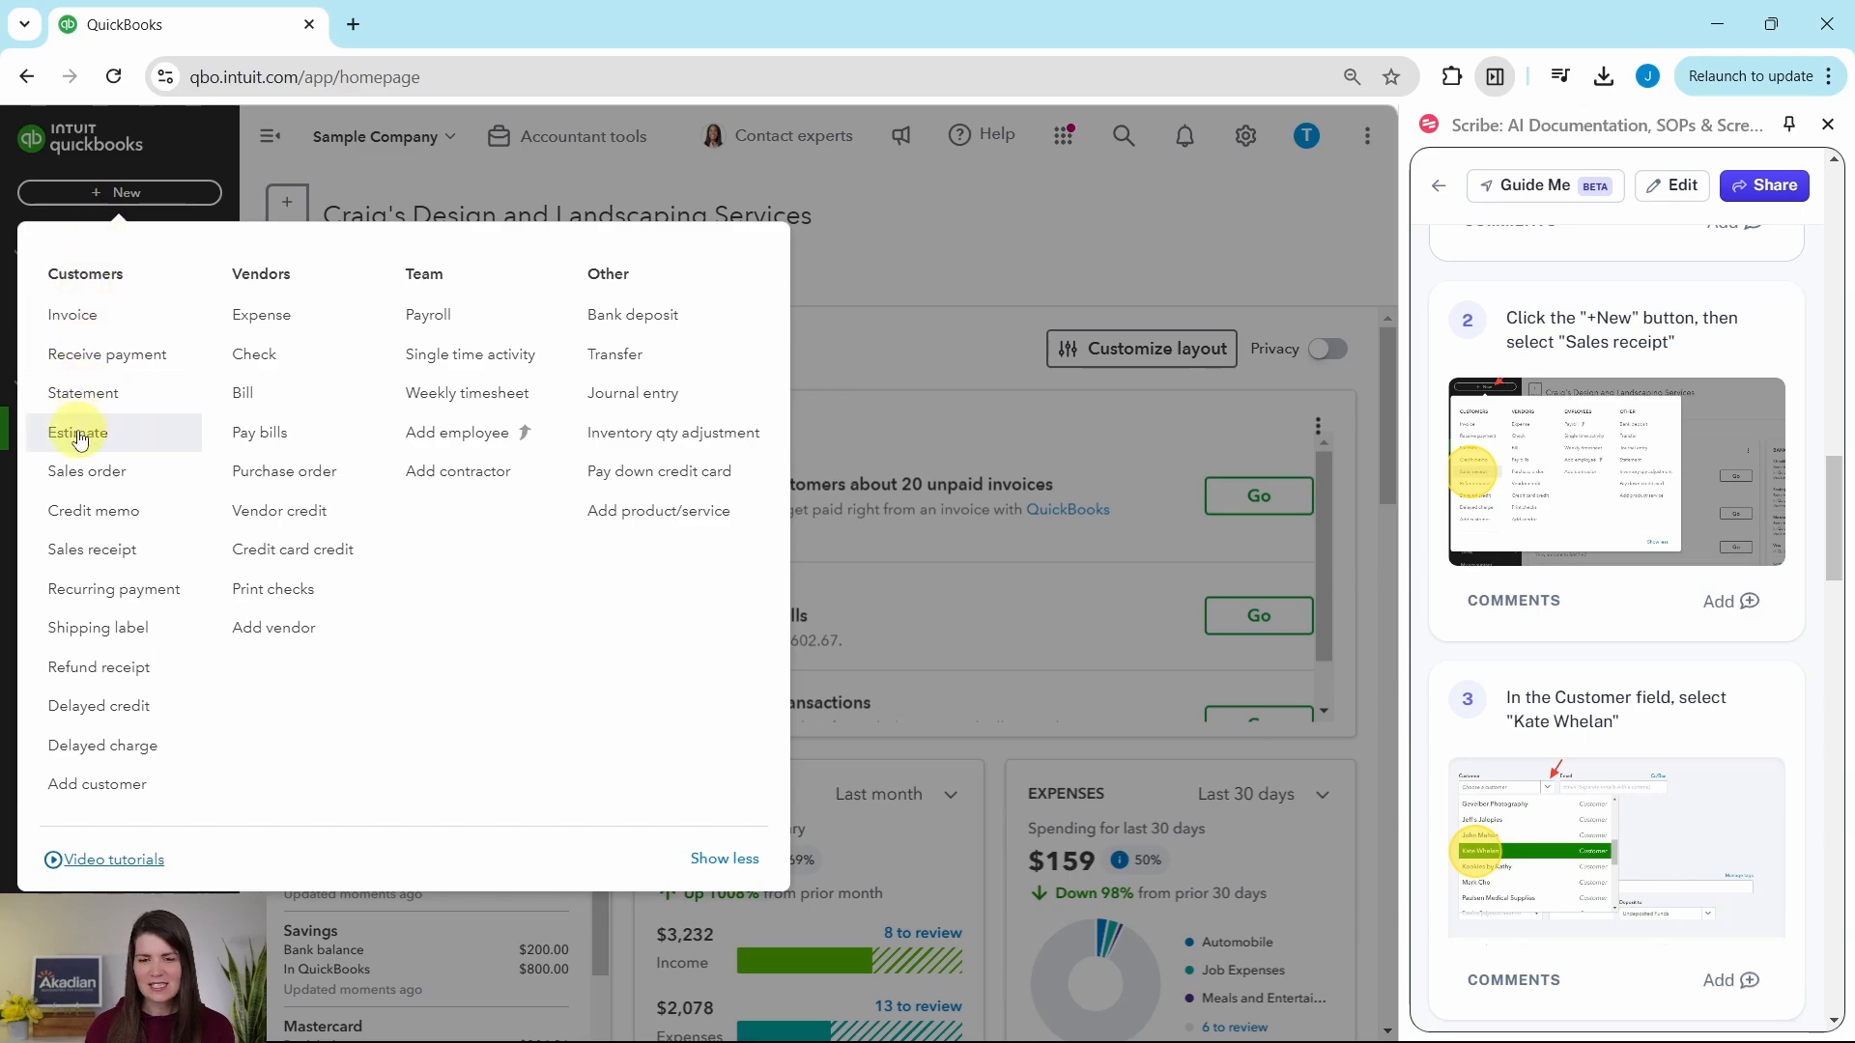
pyautogui.click(97, 570)
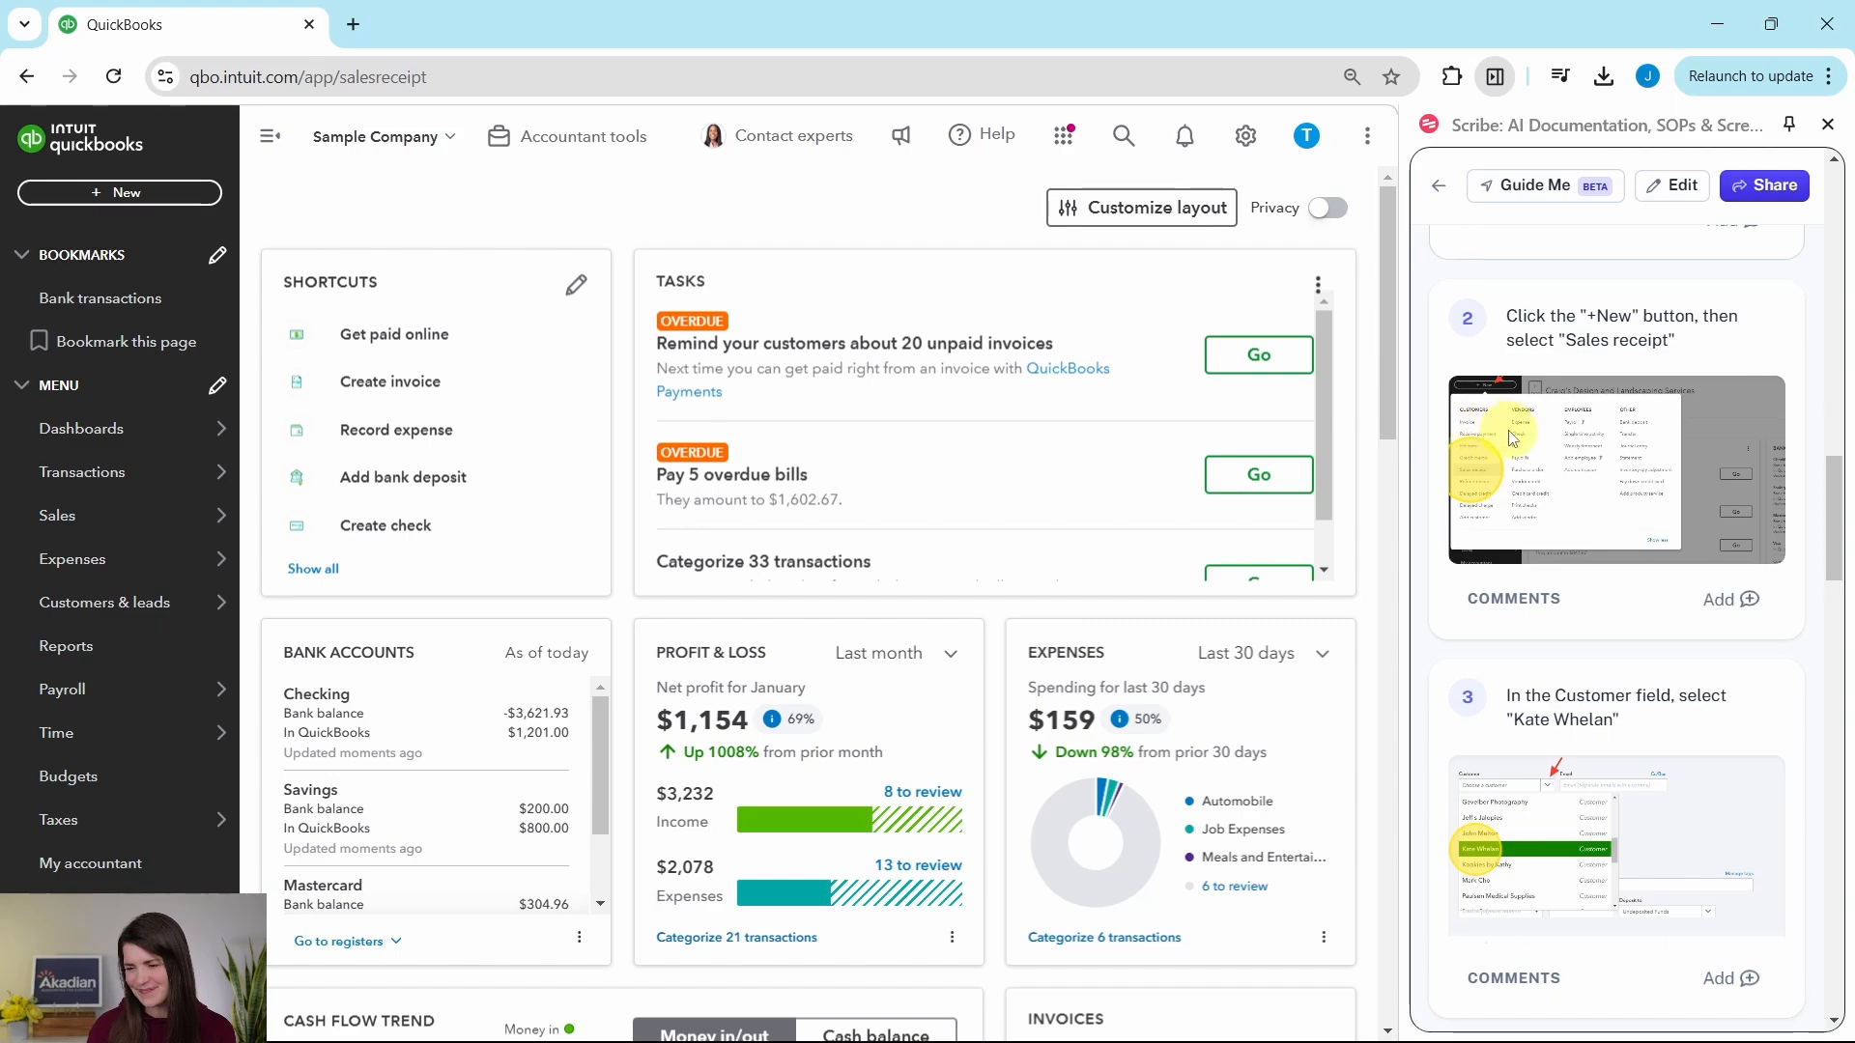
pyautogui.scroll(-4, 1513, 437)
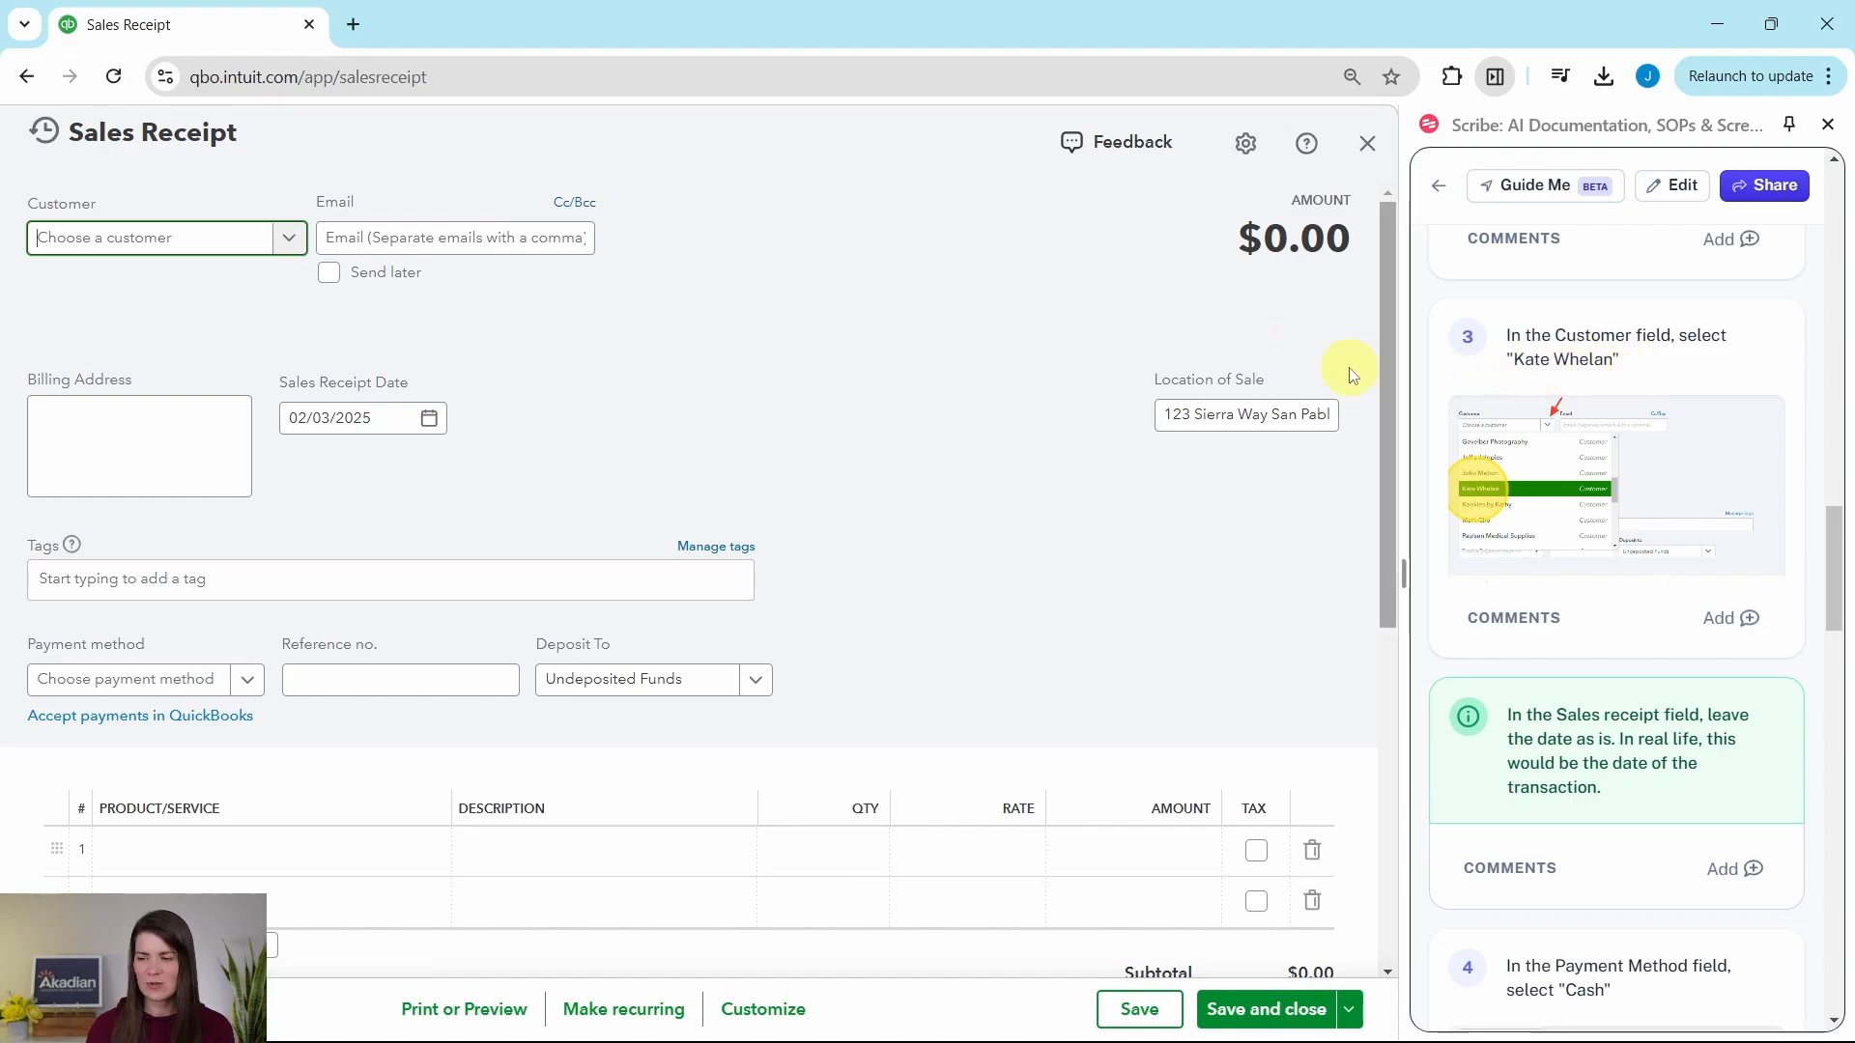
pyautogui.click(290, 246)
pyautogui.scroll(-5, 170, 404)
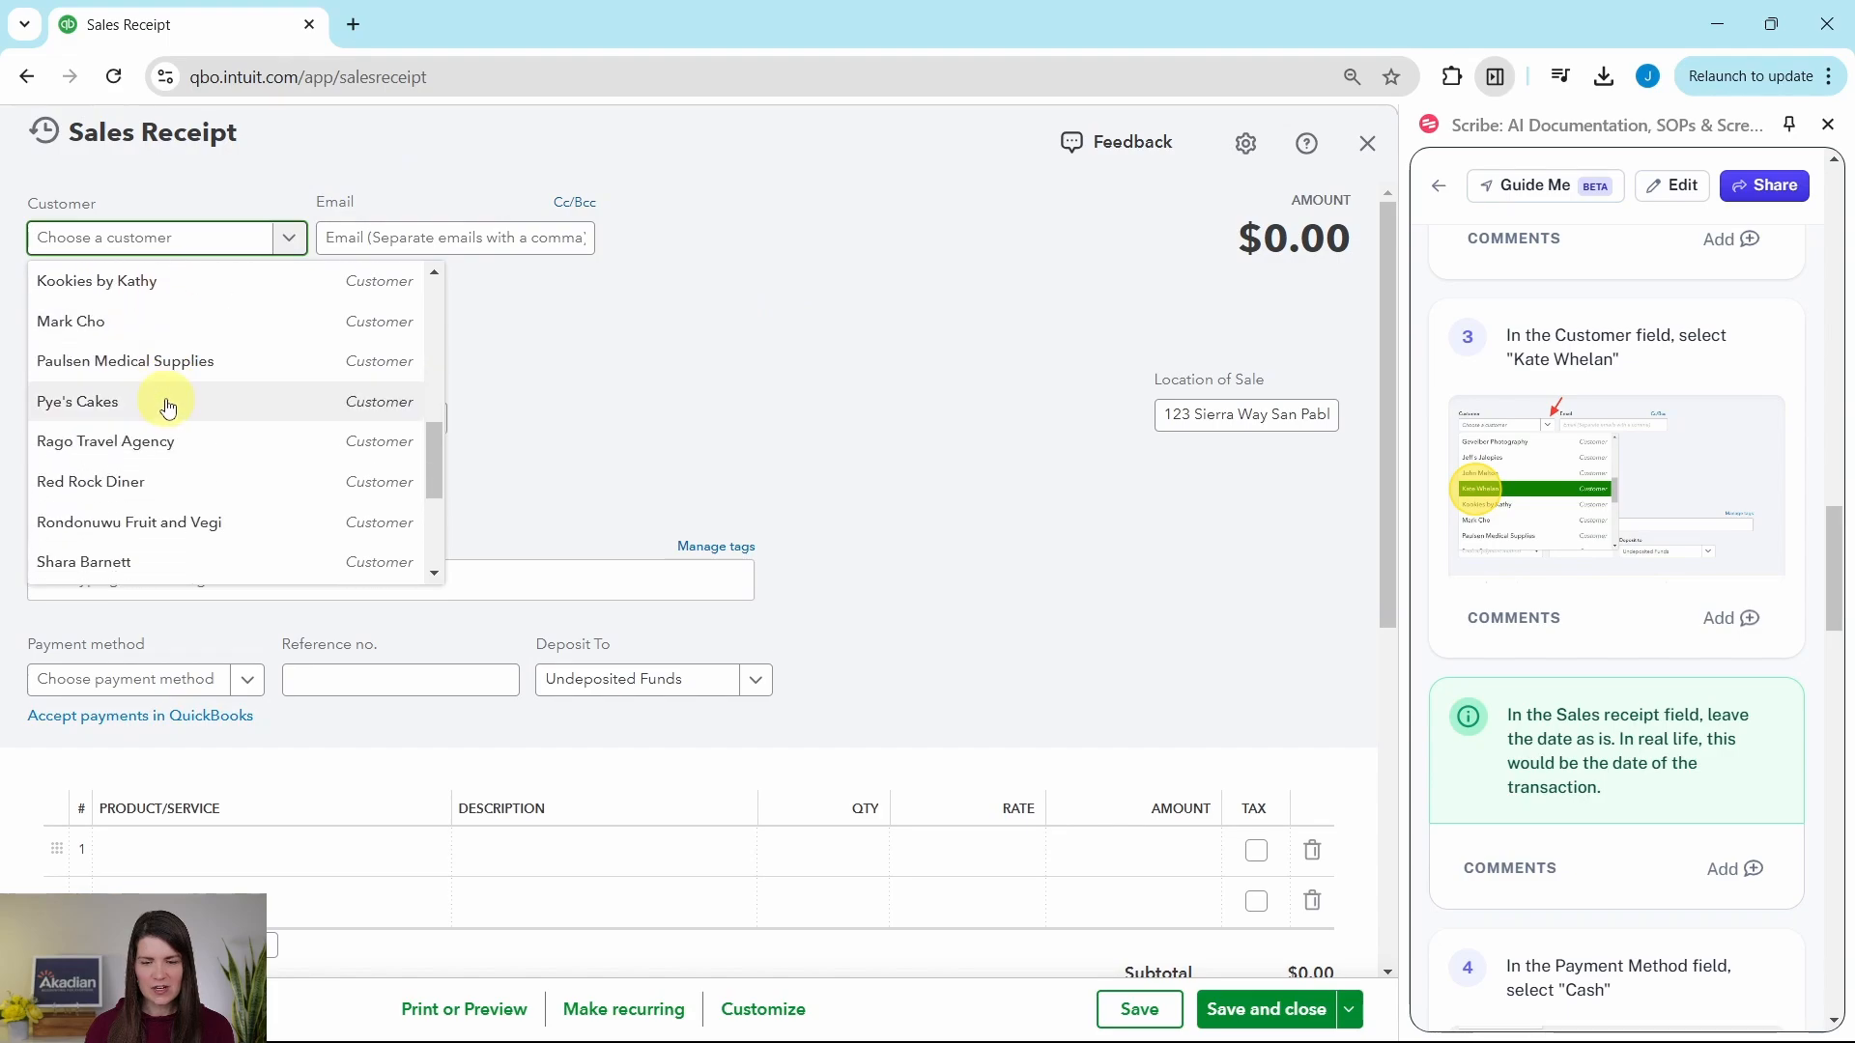
pyautogui.scroll(1, 162, 404)
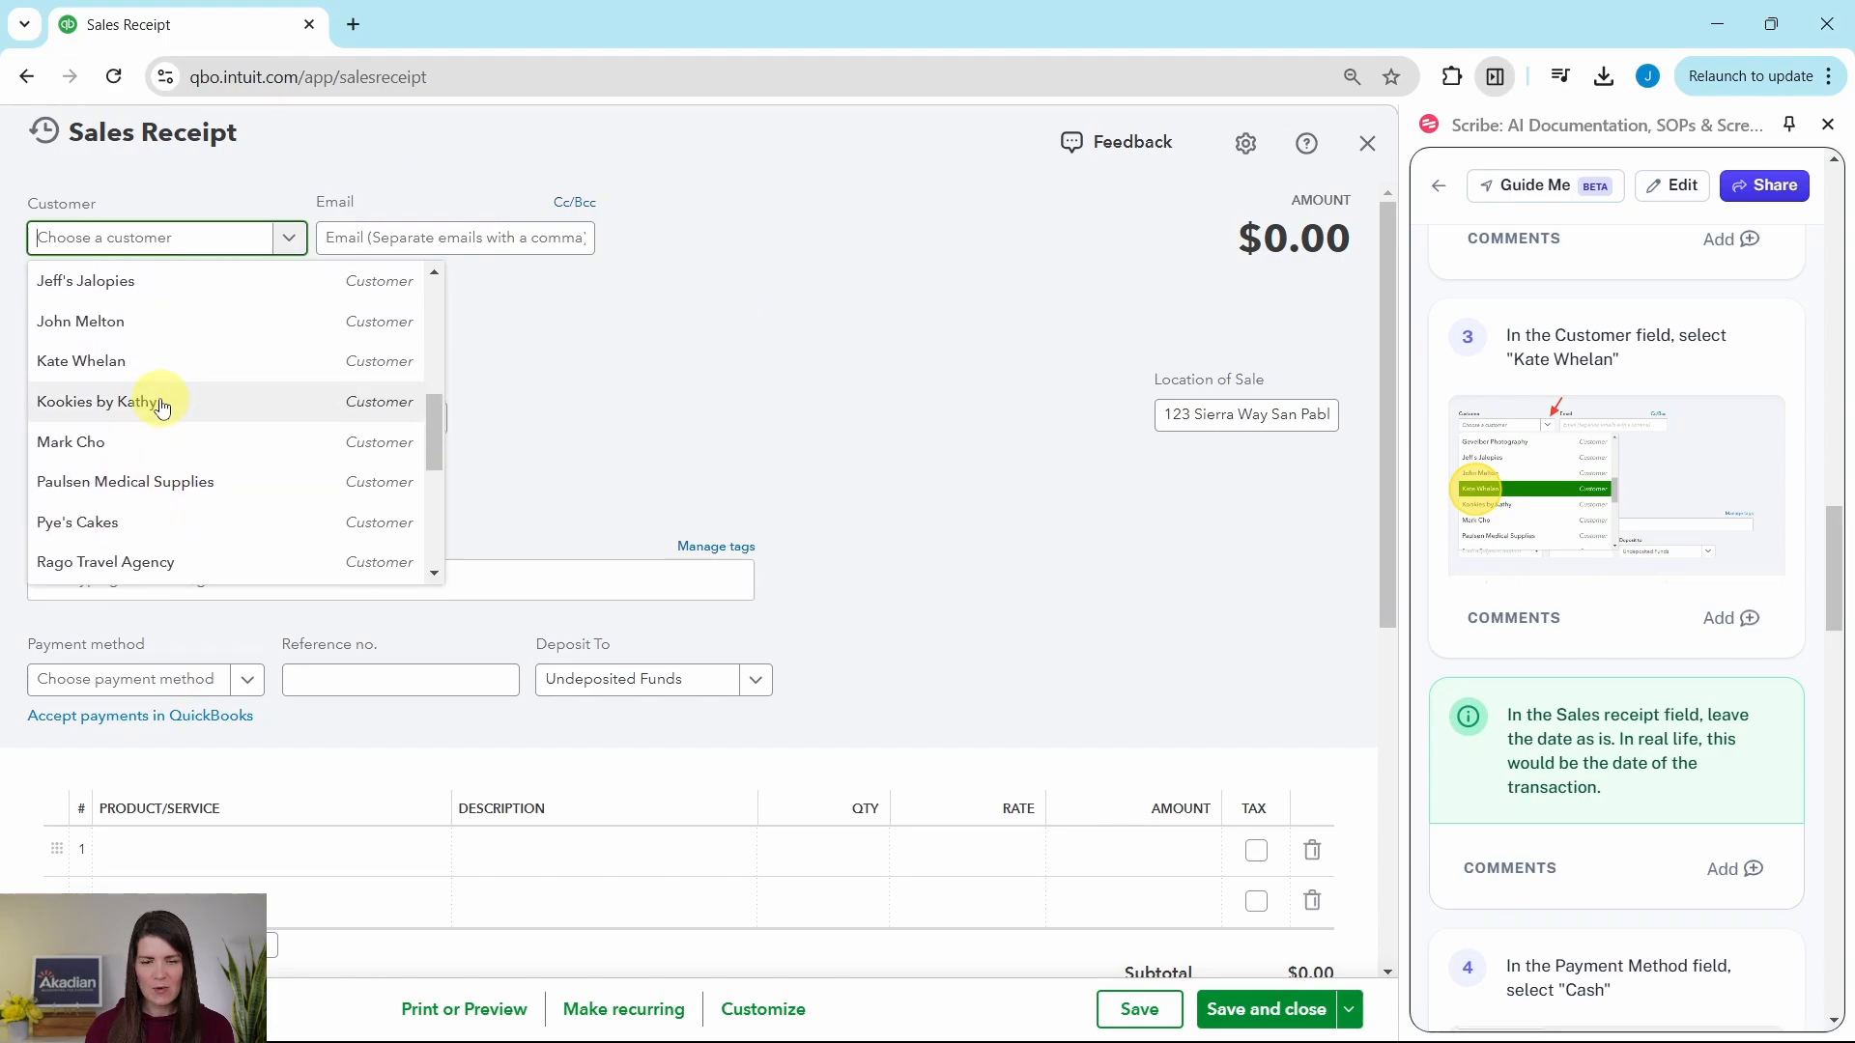
pyautogui.click(86, 370)
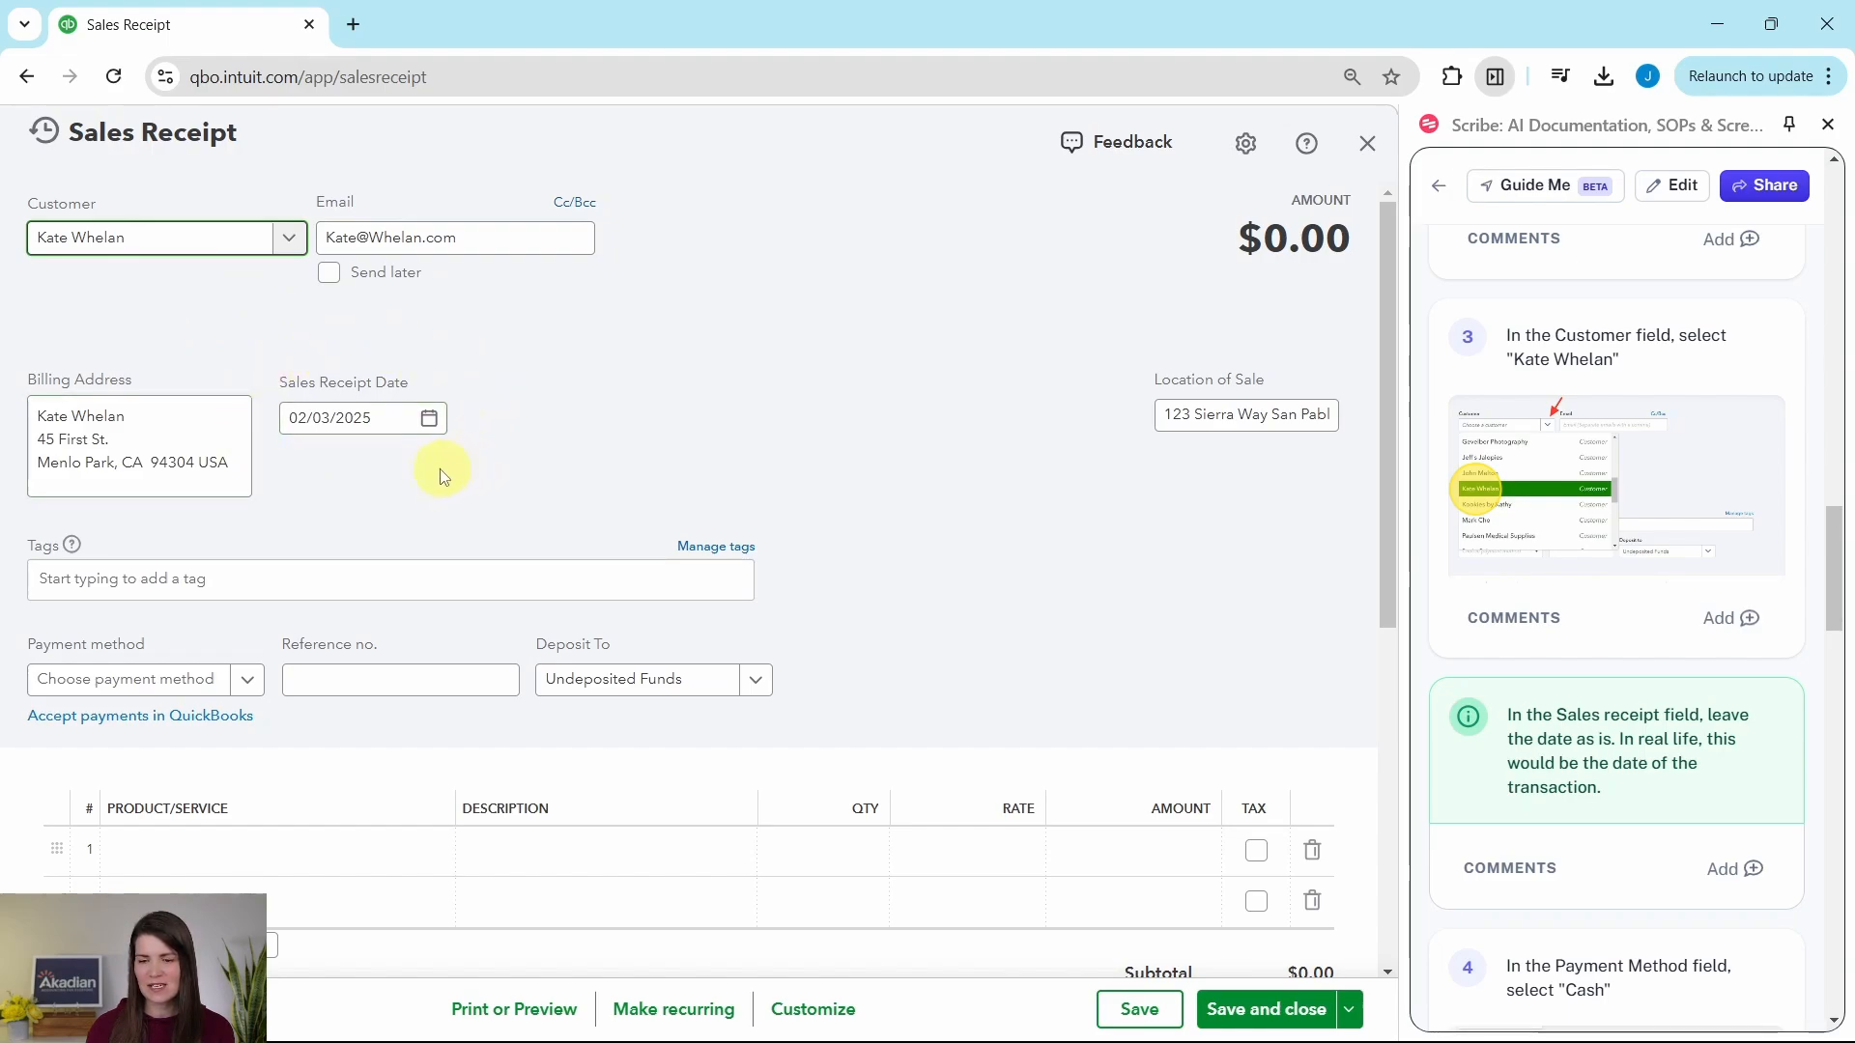
# Step: Set the sales receipt's payment method to Cash
pyautogui.scroll(-4, 1521, 502)
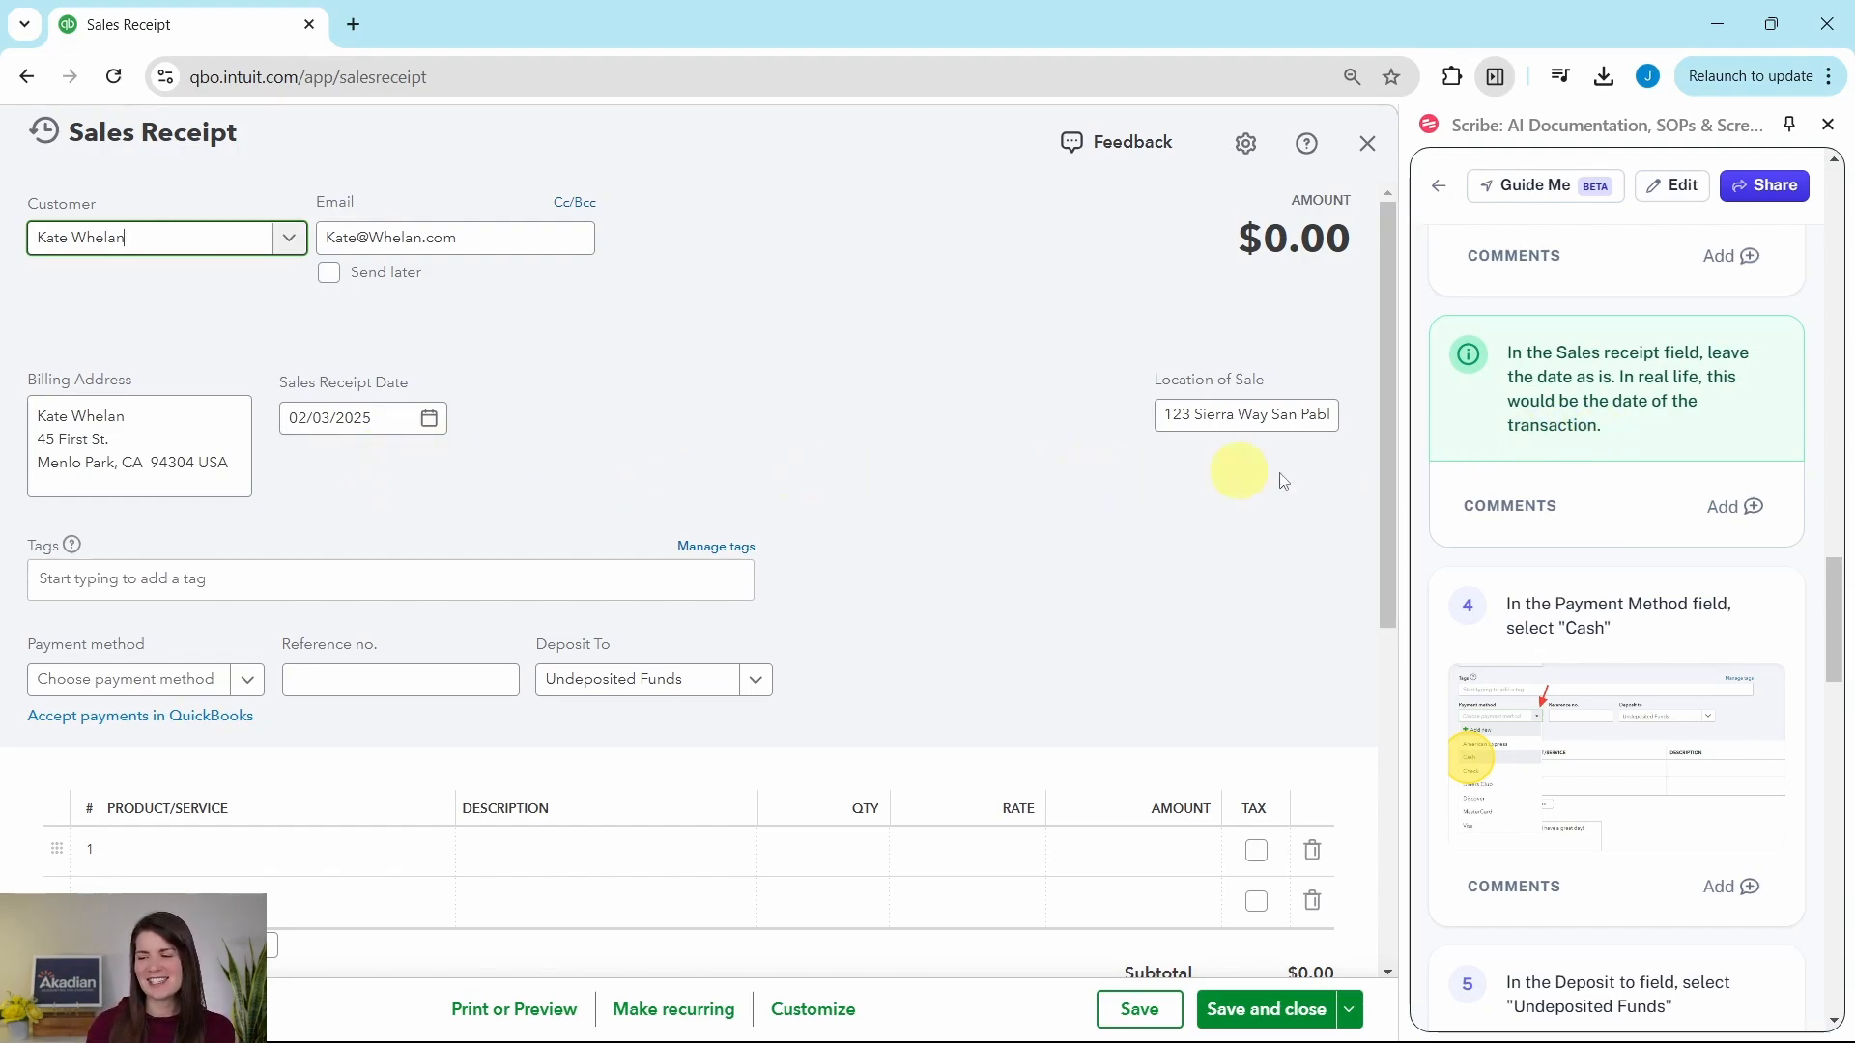
pyautogui.scroll(-3, 1589, 480)
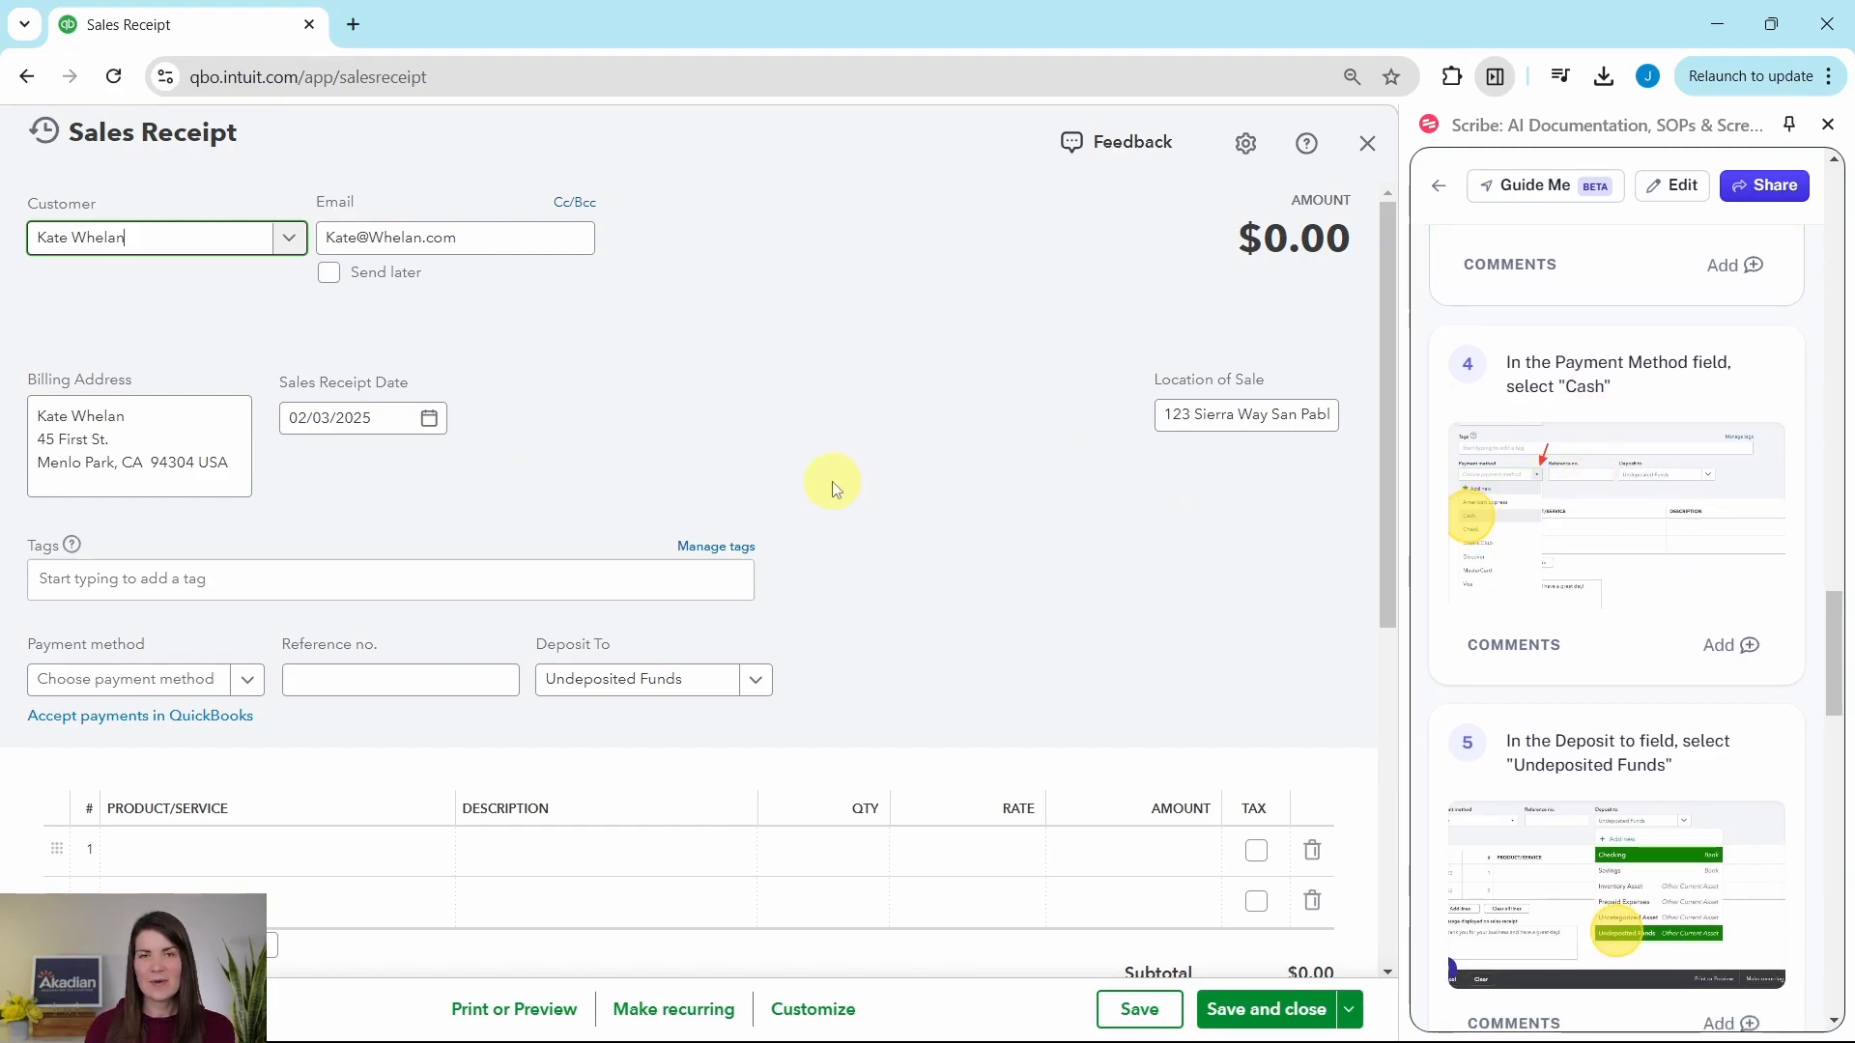
pyautogui.scroll(-3, 835, 488)
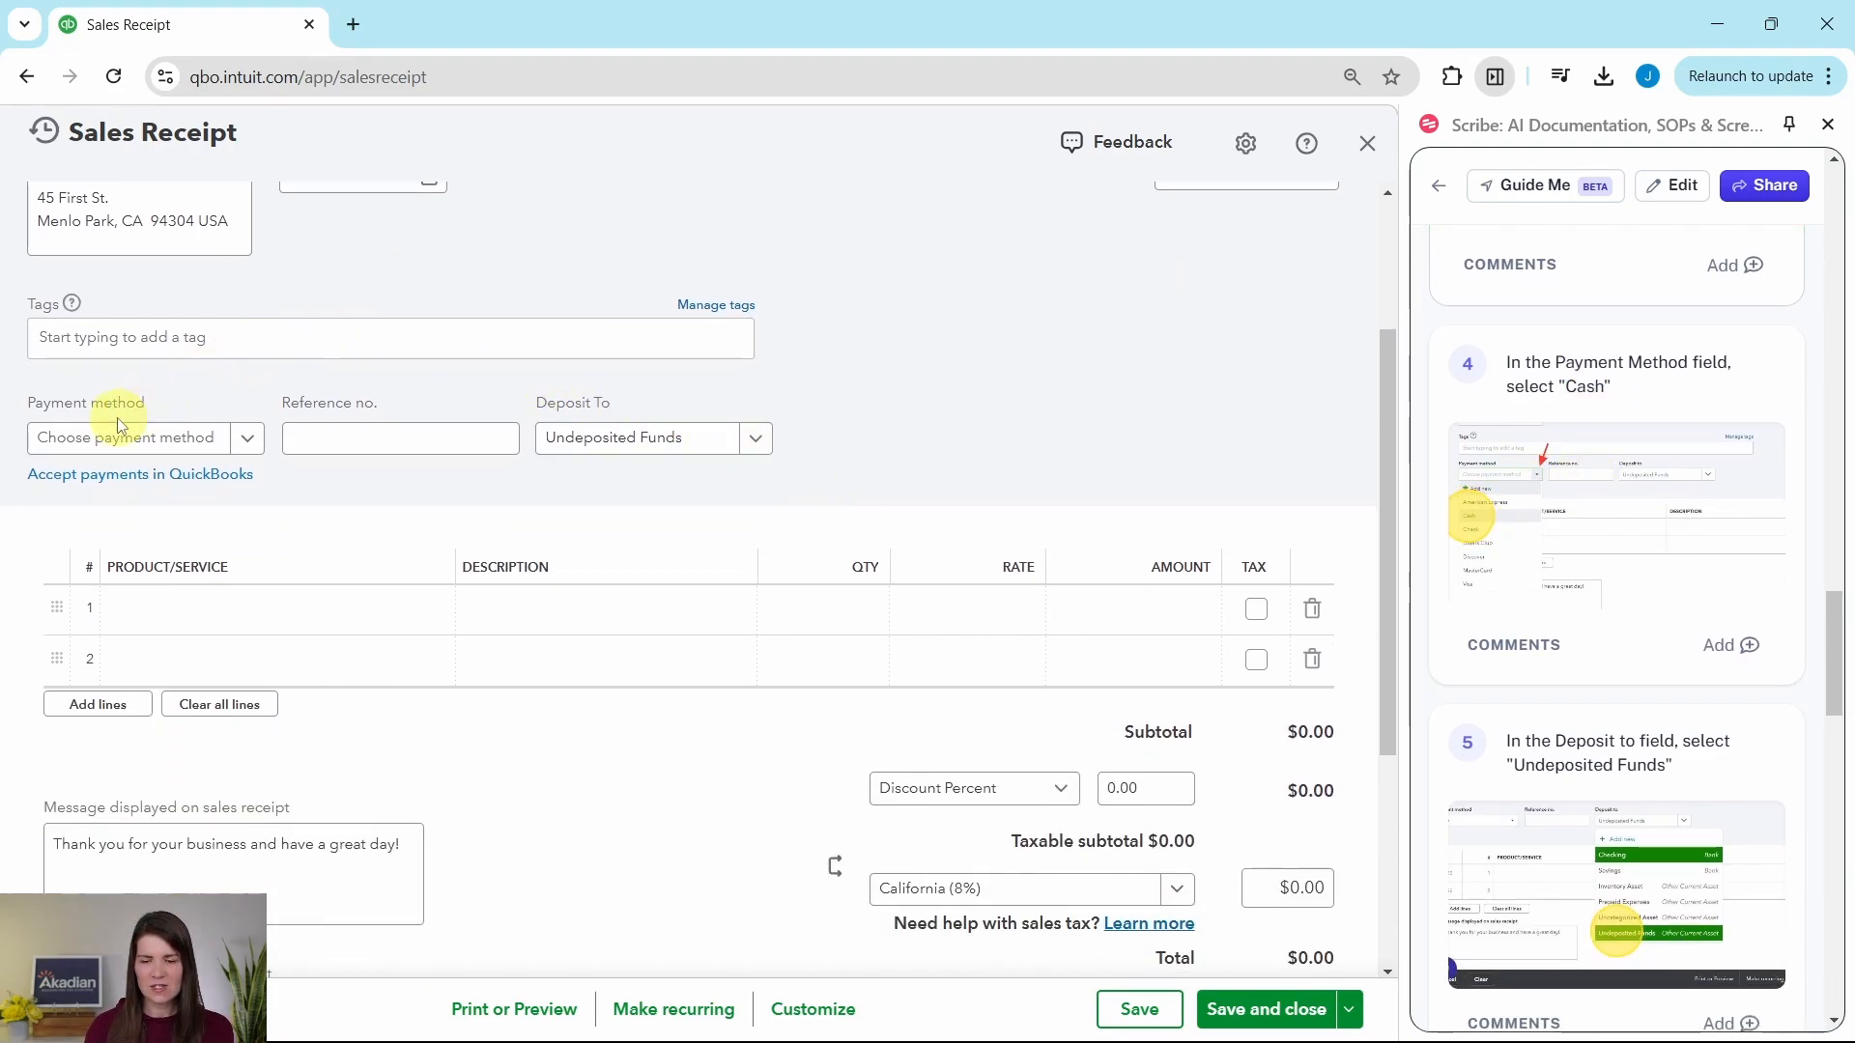
pyautogui.click(259, 449)
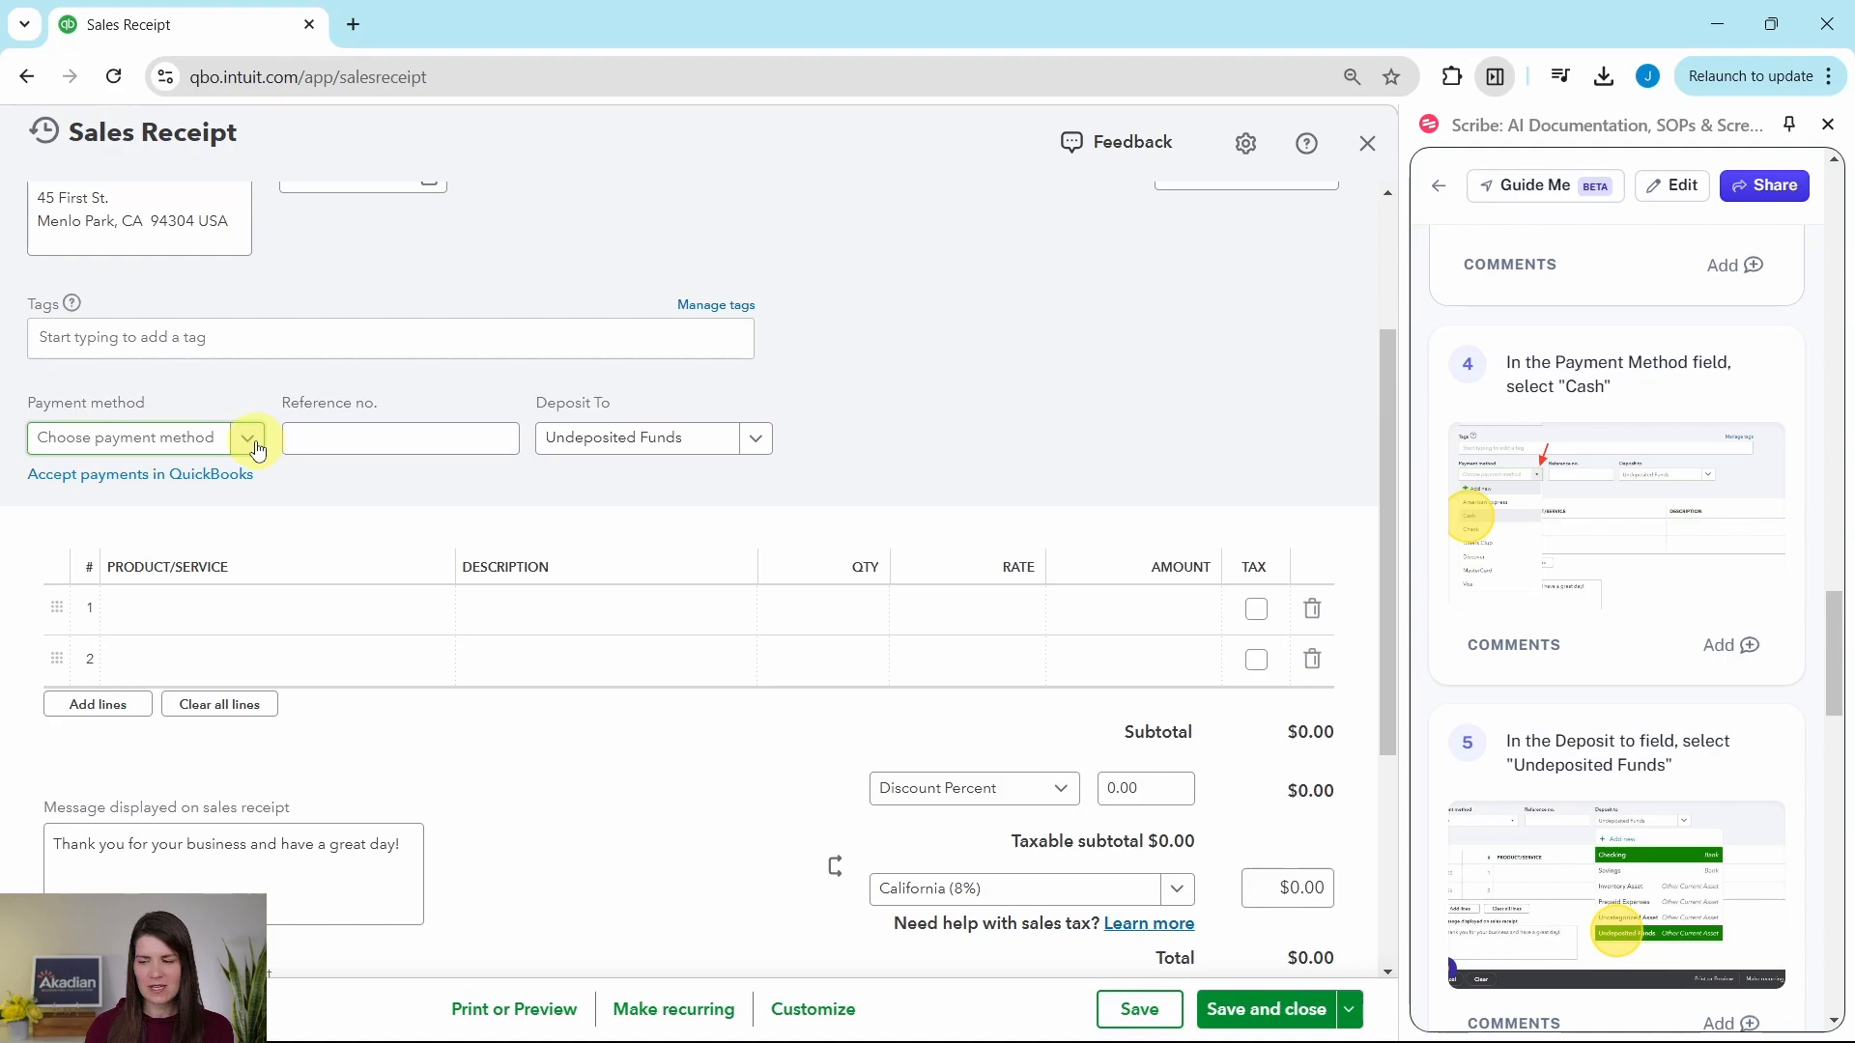
pyautogui.click(257, 447)
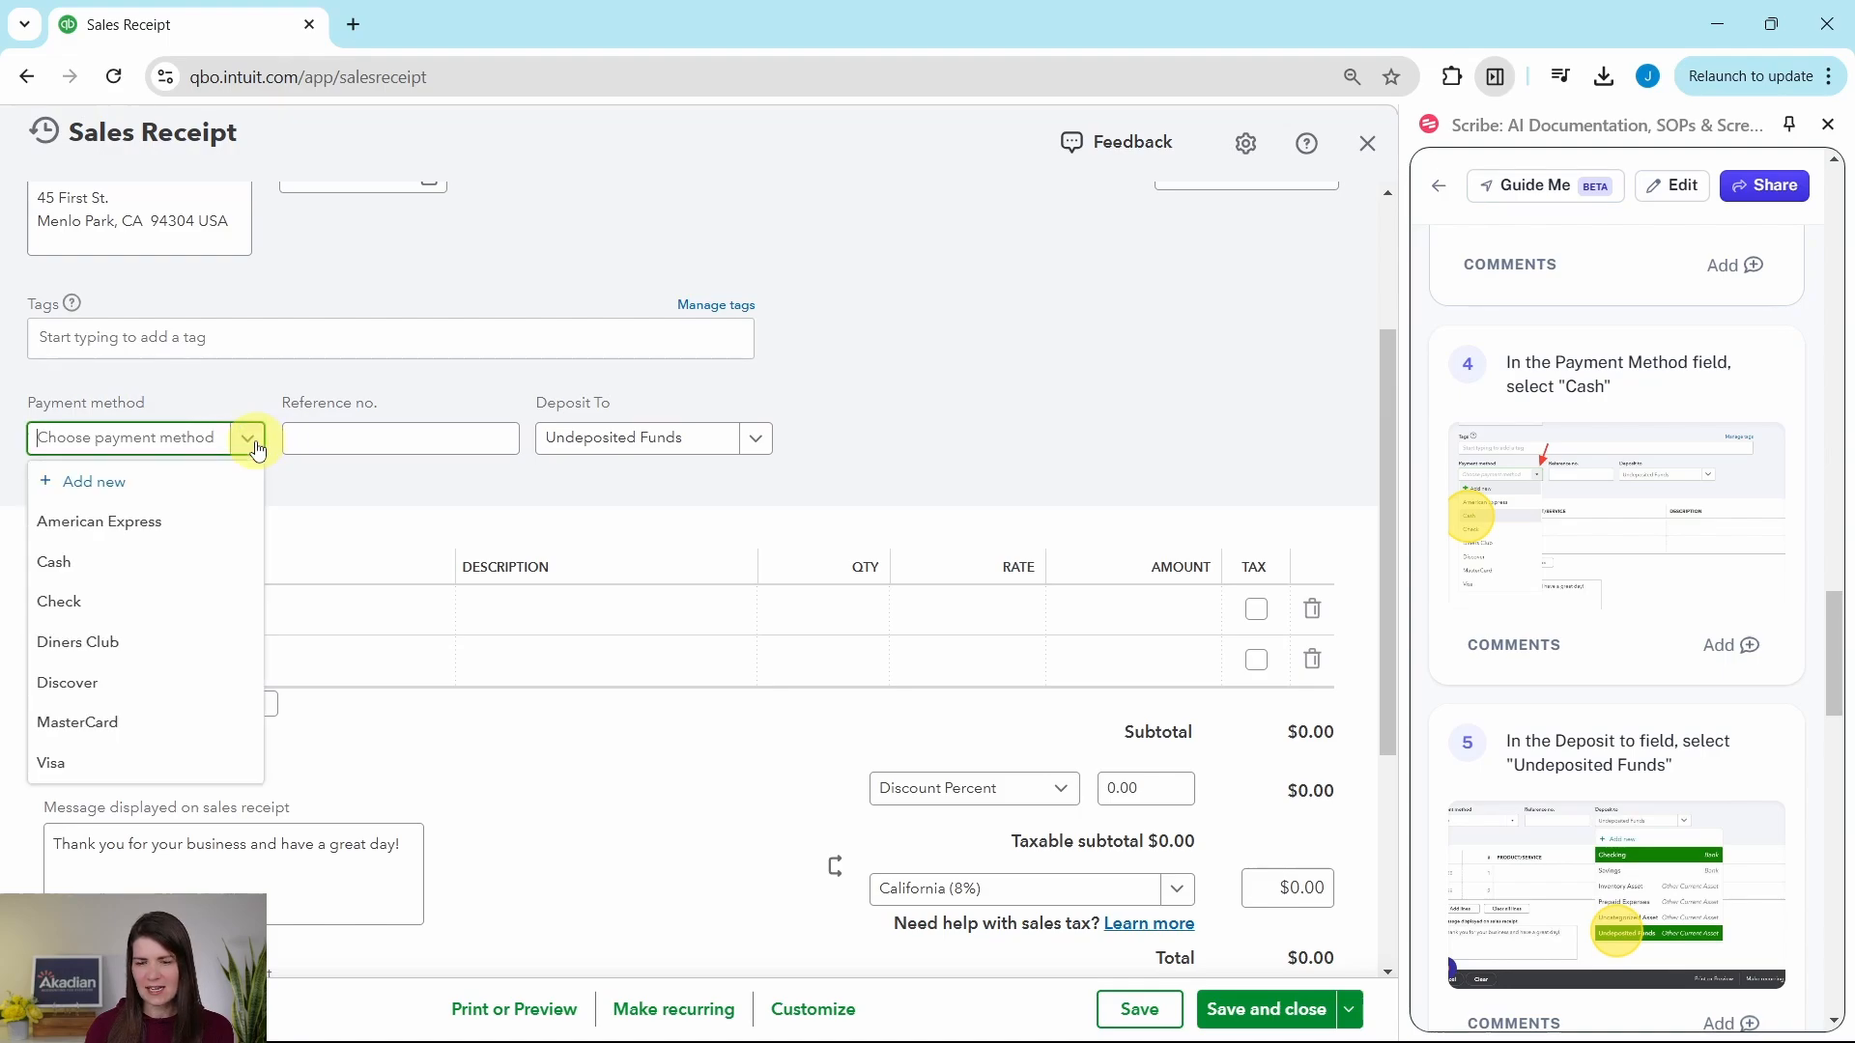
pyautogui.click(50, 564)
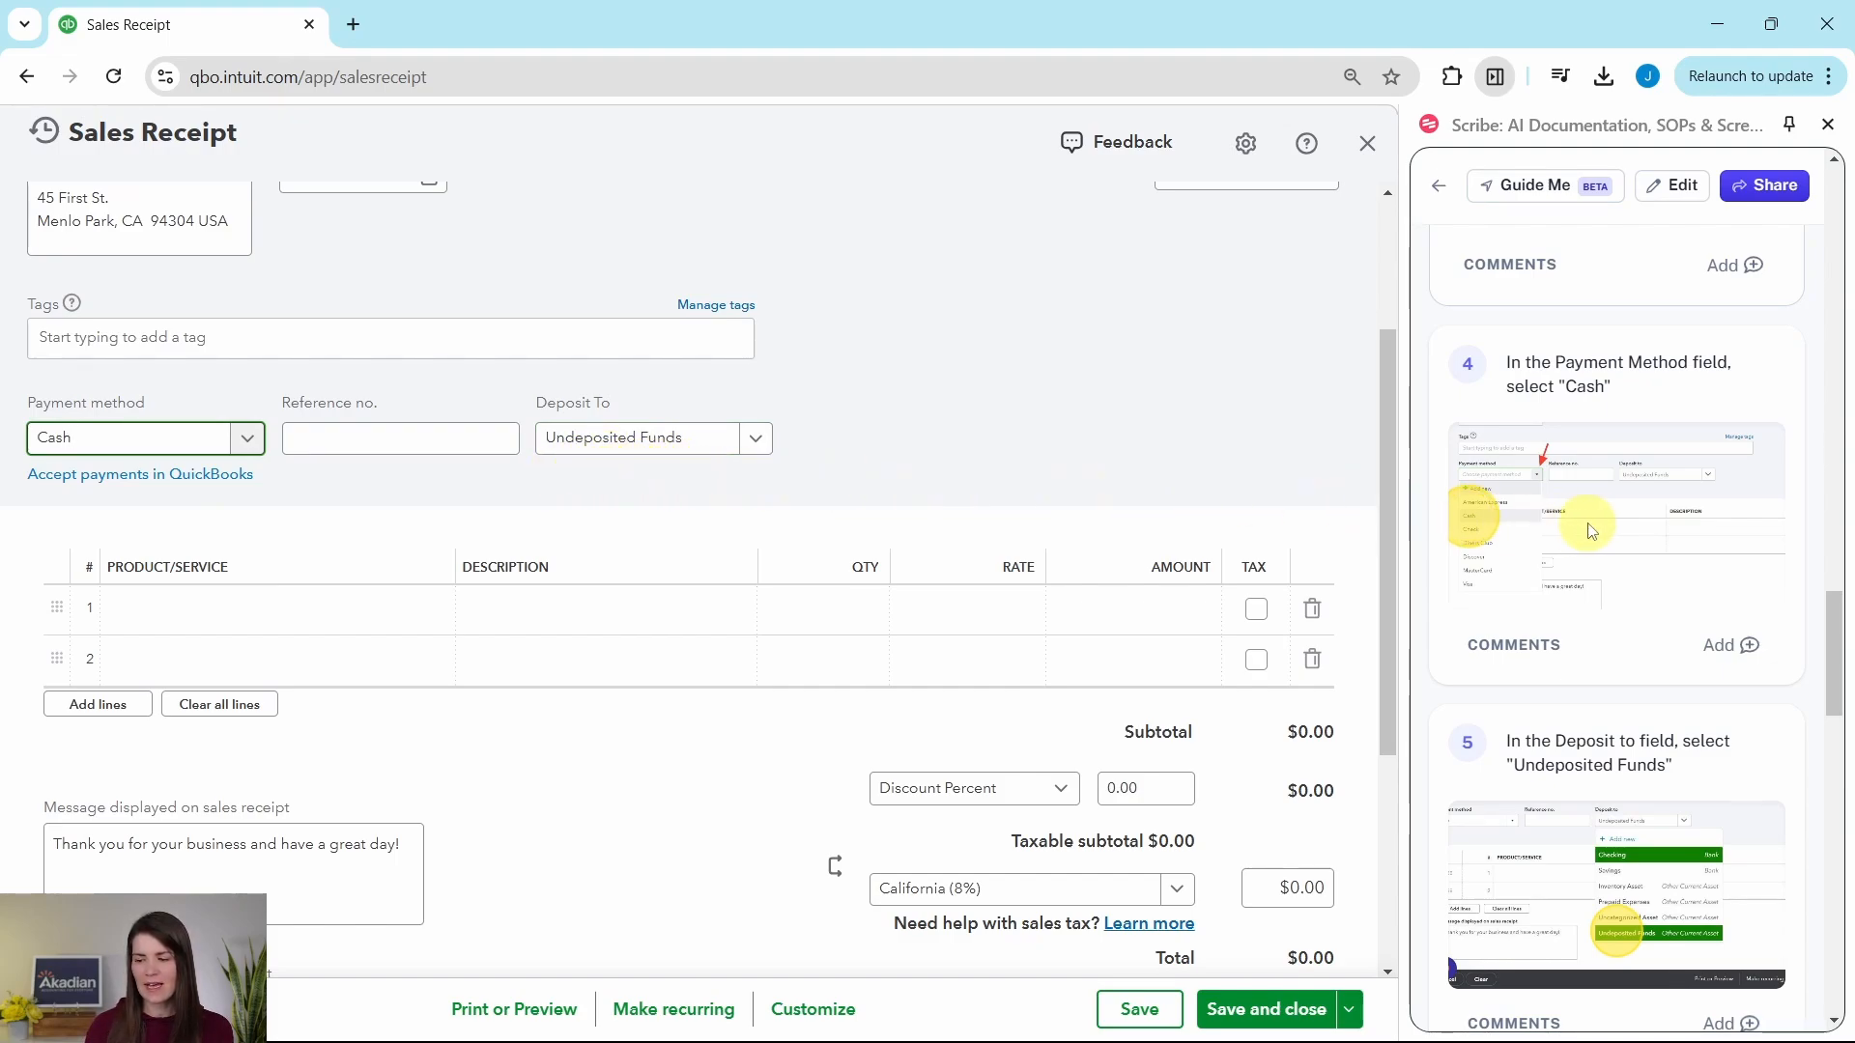
# Step: Choose the Maintenance & Repair service on the first line of the sales receipt
pyautogui.scroll(-4, 1585, 526)
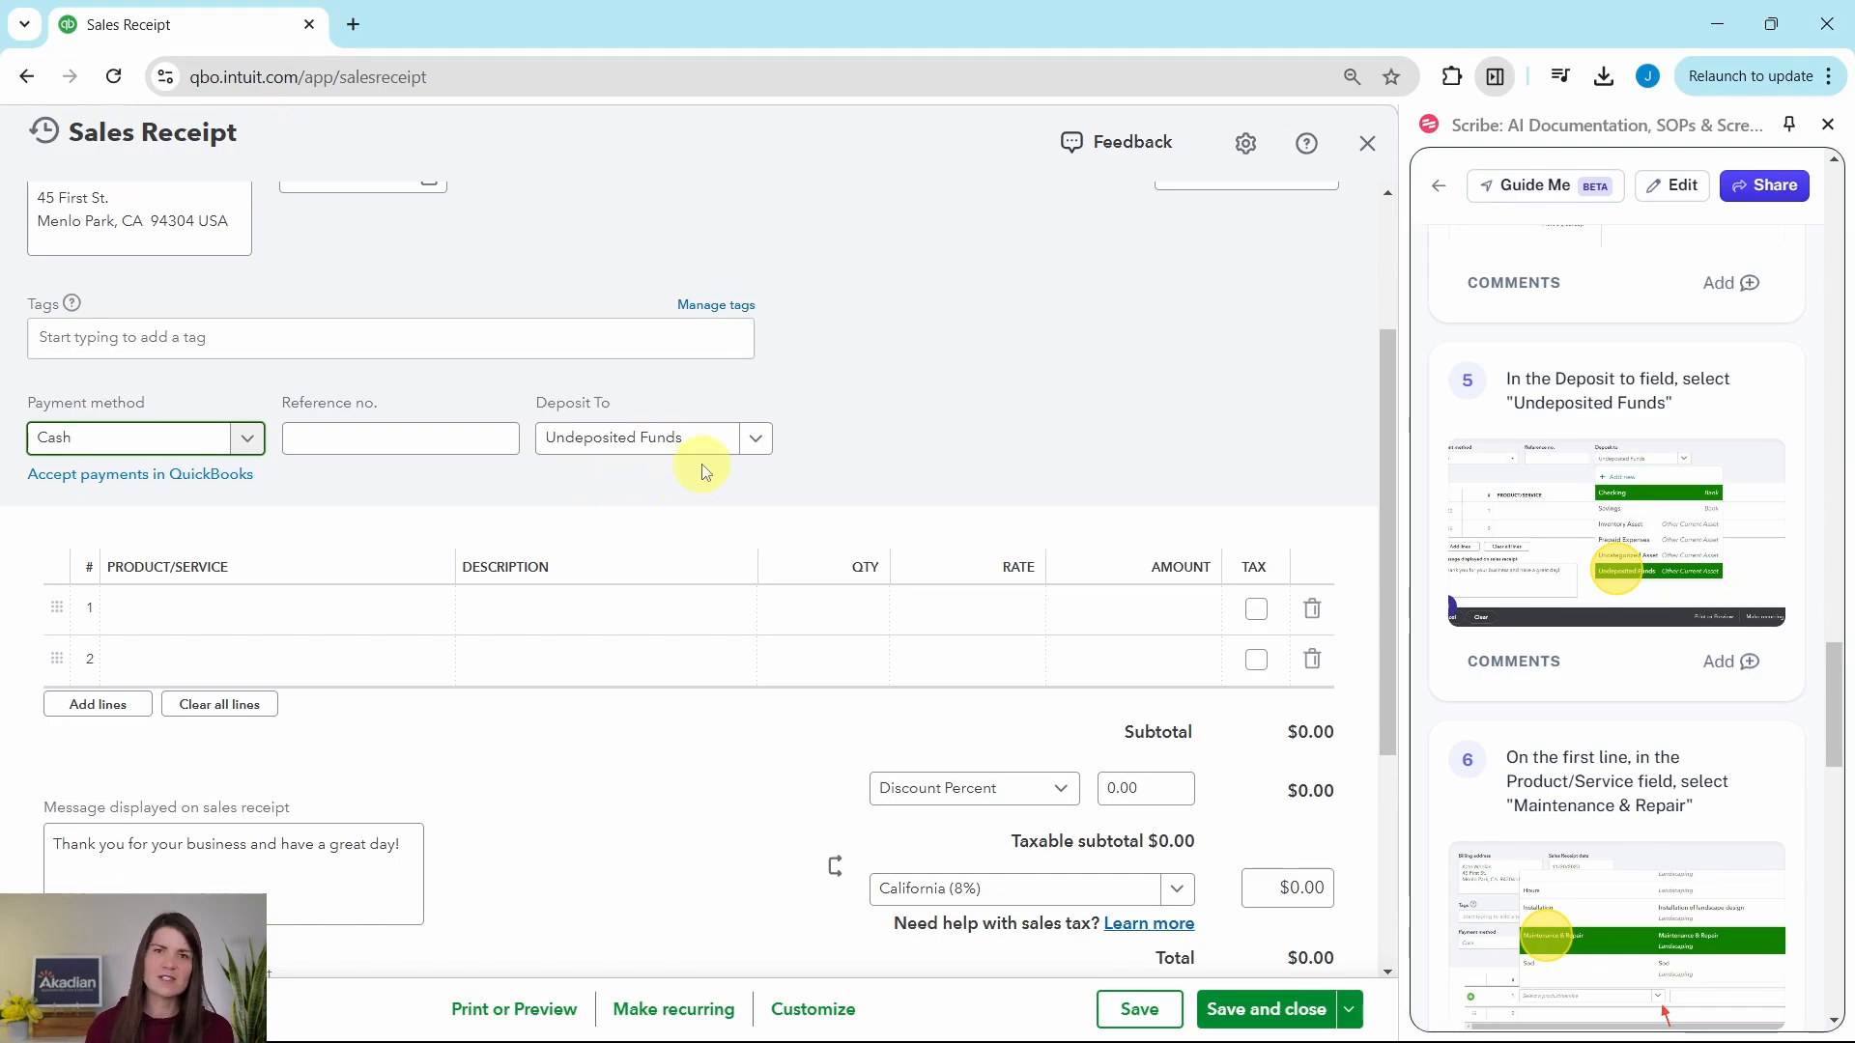
pyautogui.scroll(-2, 898, 456)
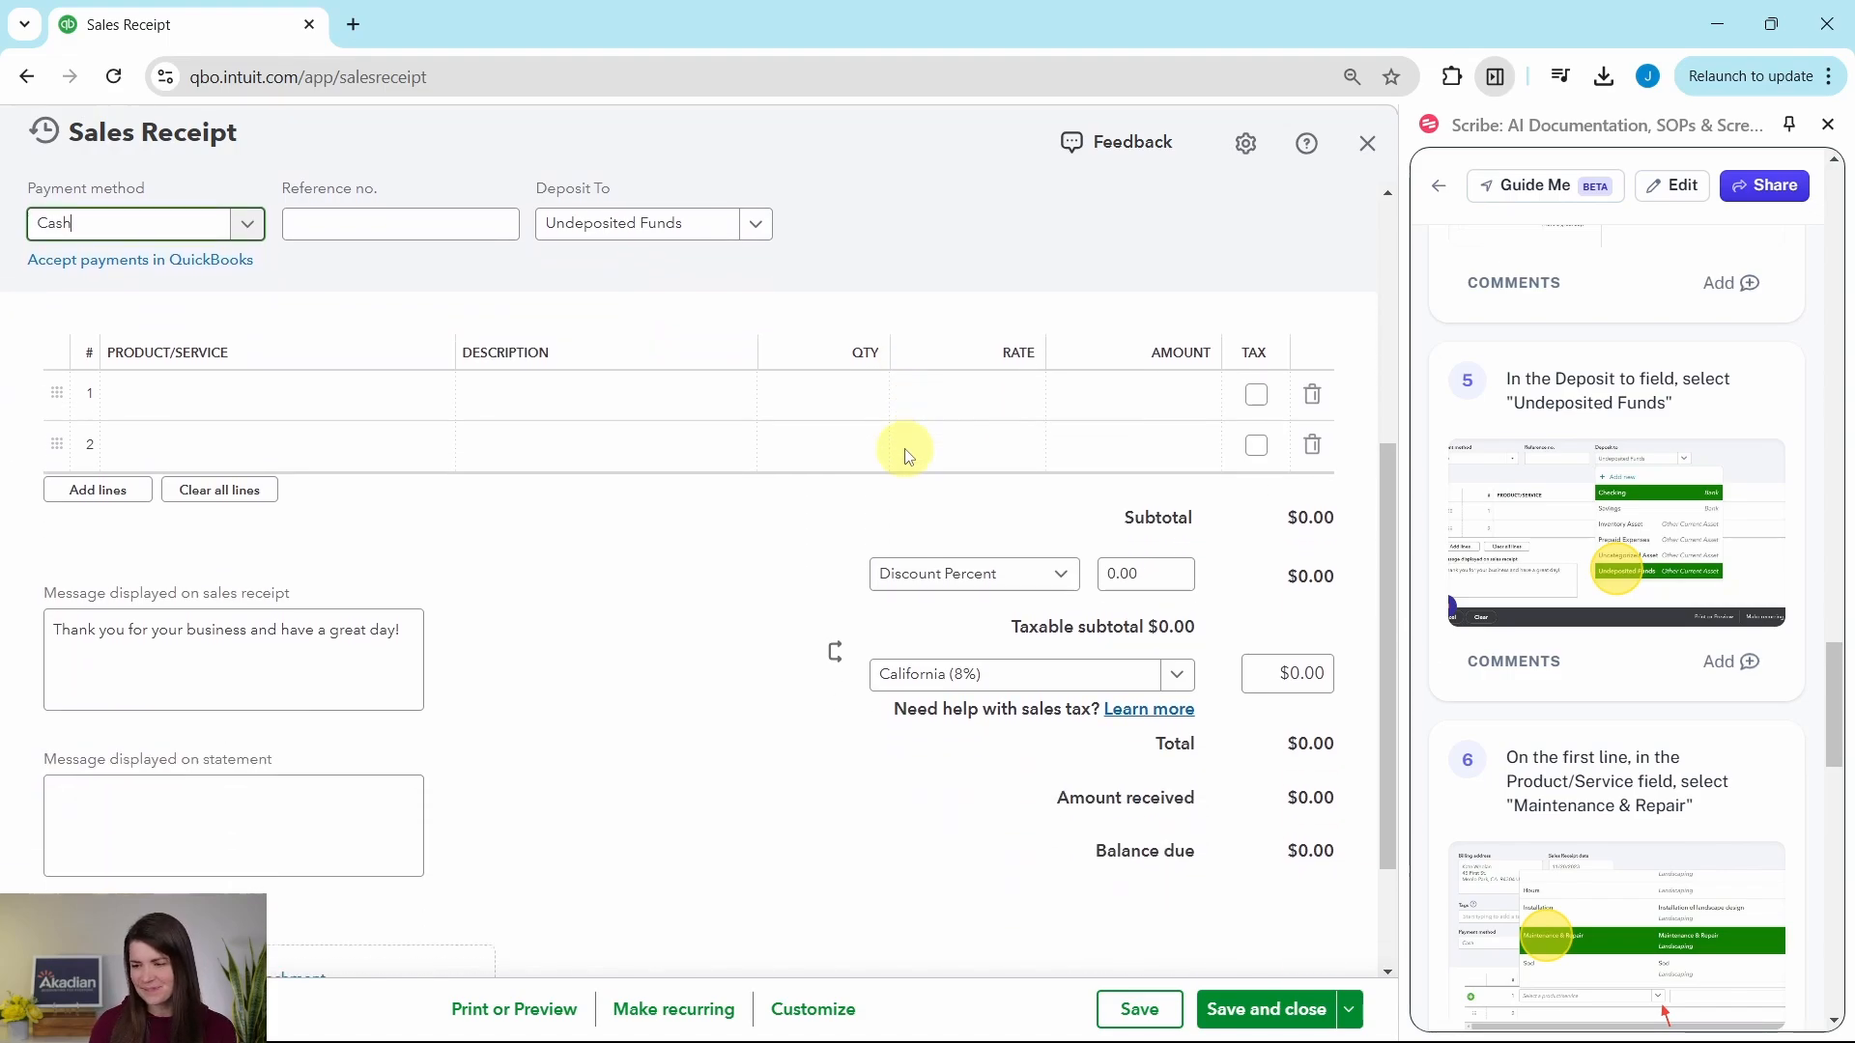
pyautogui.scroll(-3, 1575, 479)
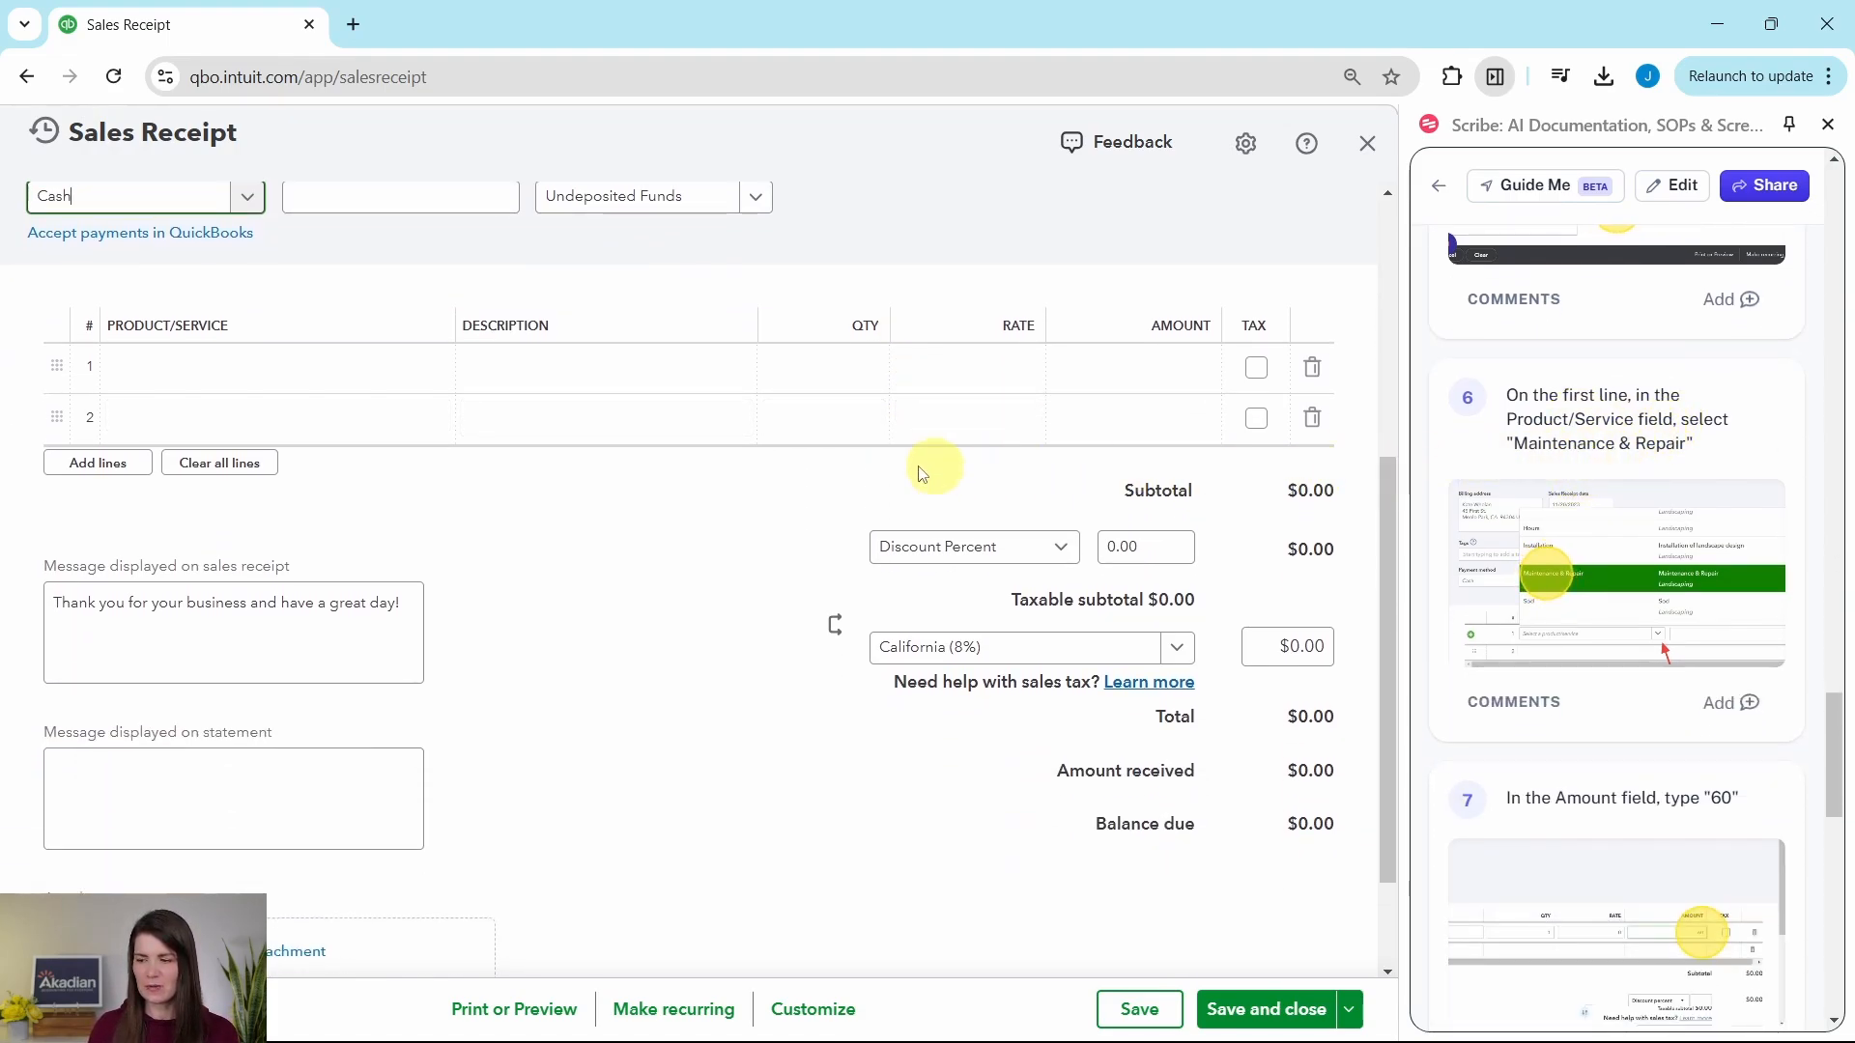
pyautogui.click(454, 373)
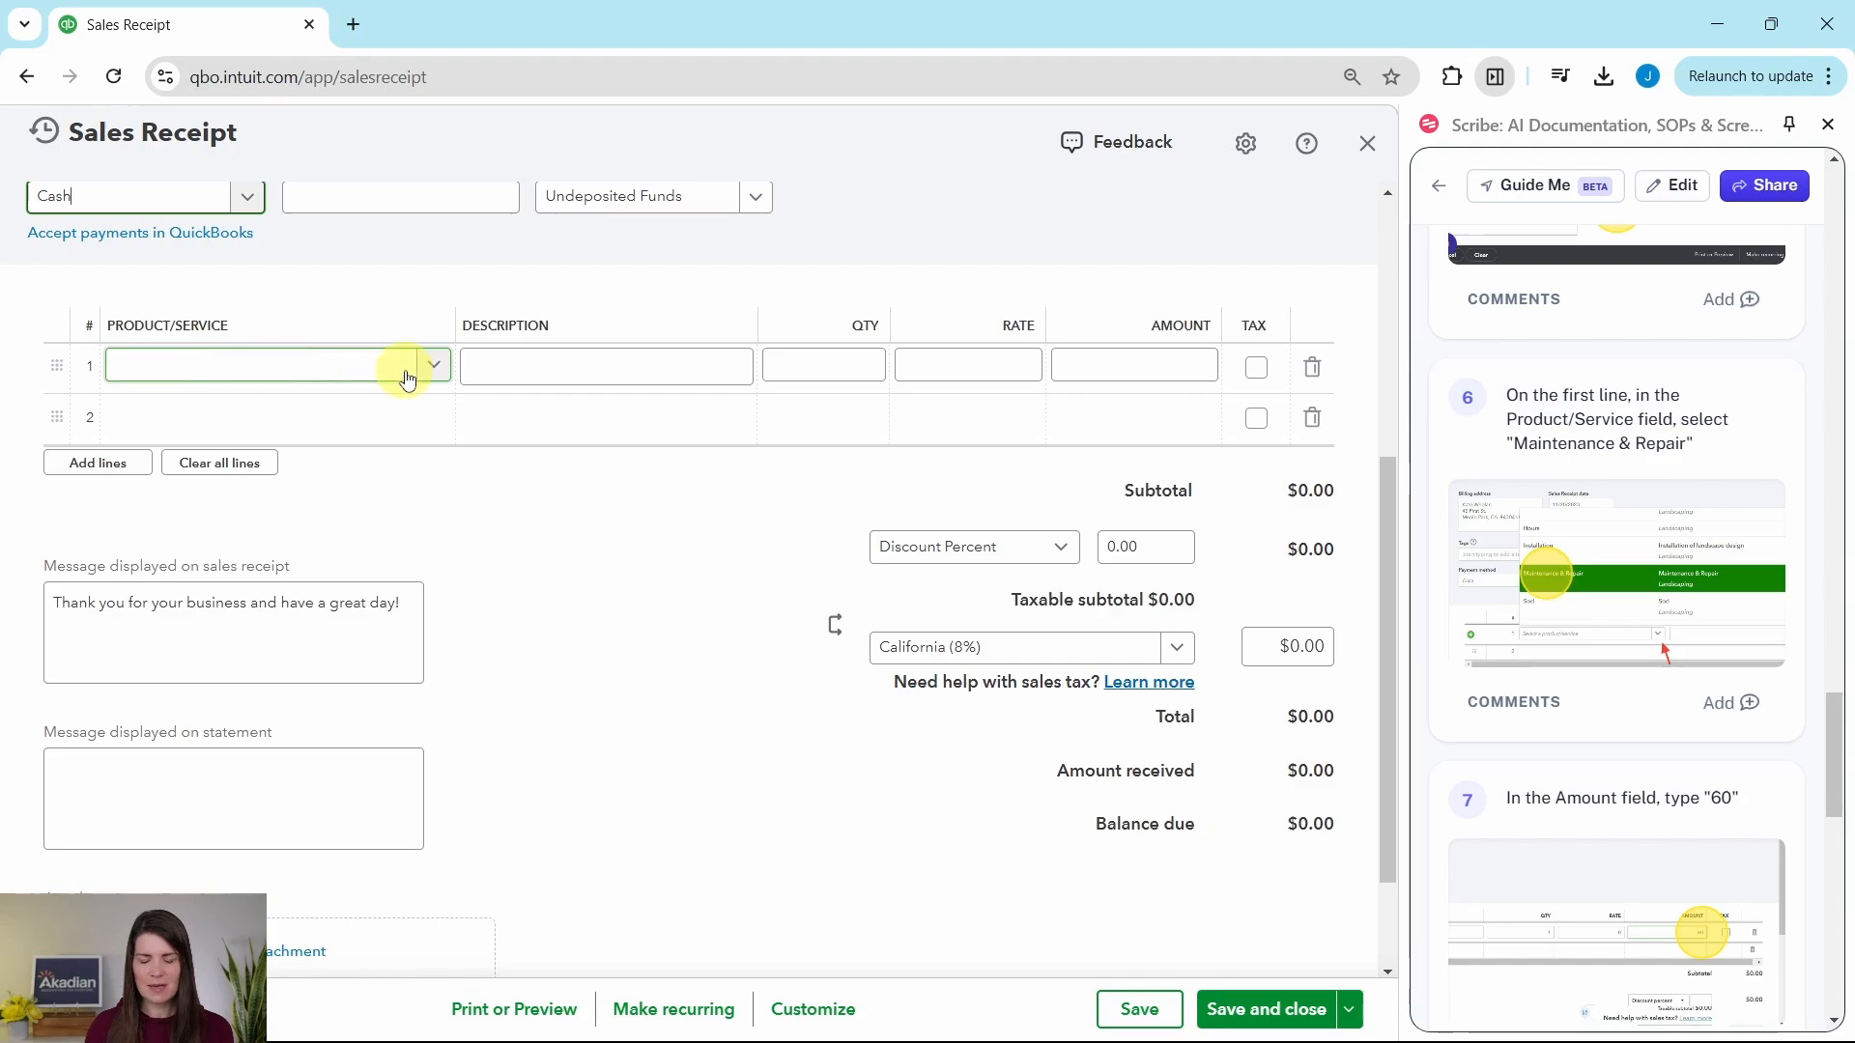
pyautogui.click(426, 372)
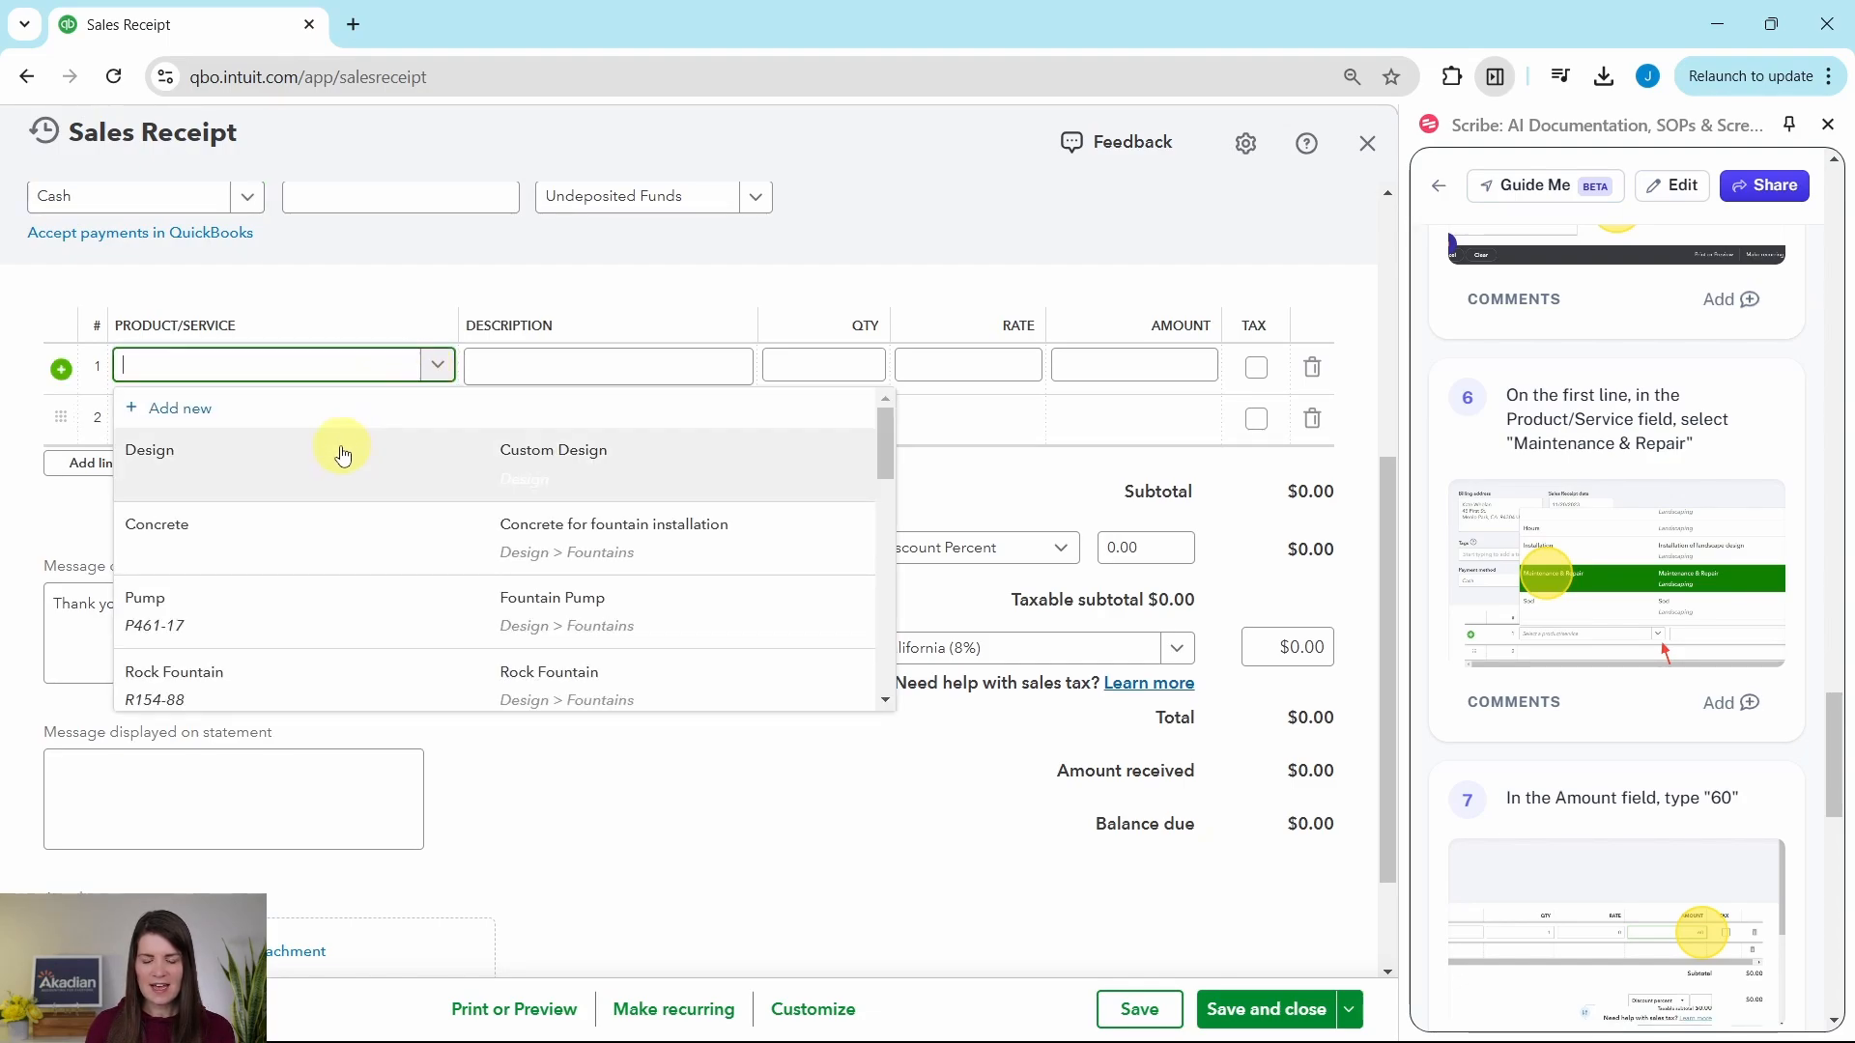
pyautogui.scroll(-8, 343, 454)
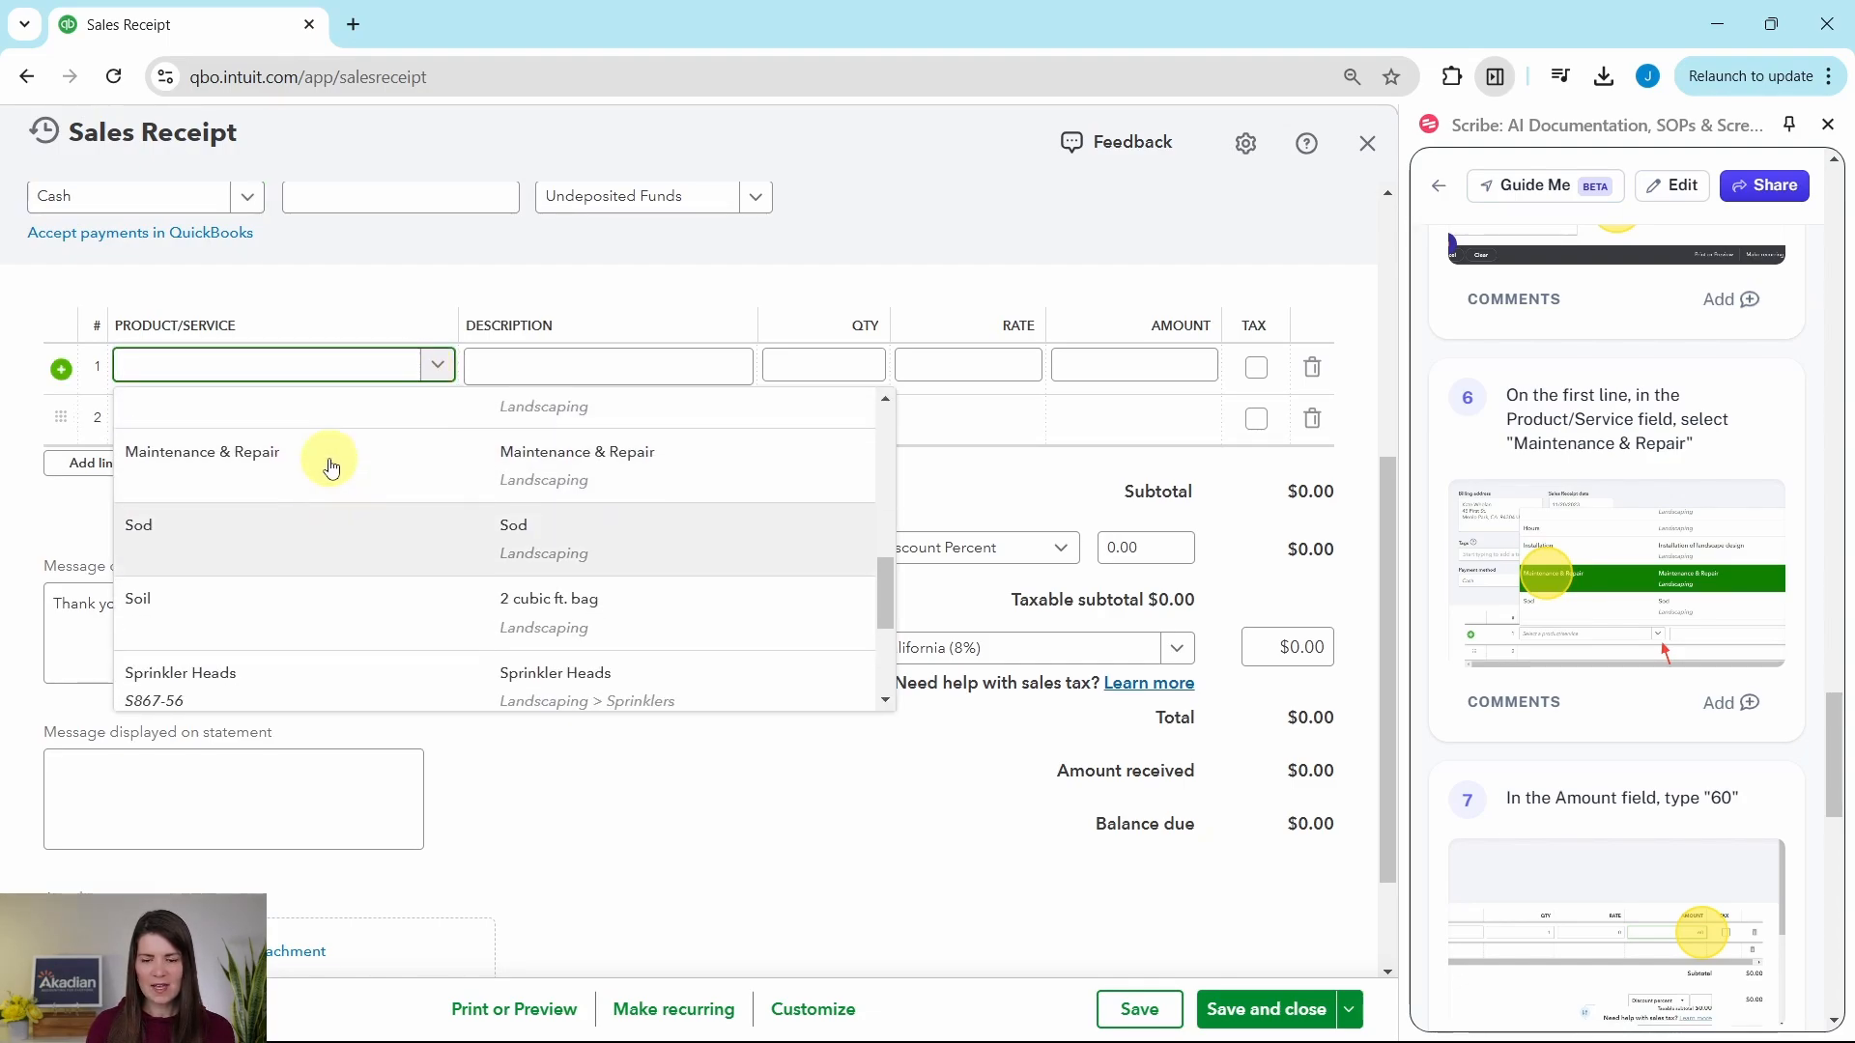
pyautogui.scroll(1, 332, 469)
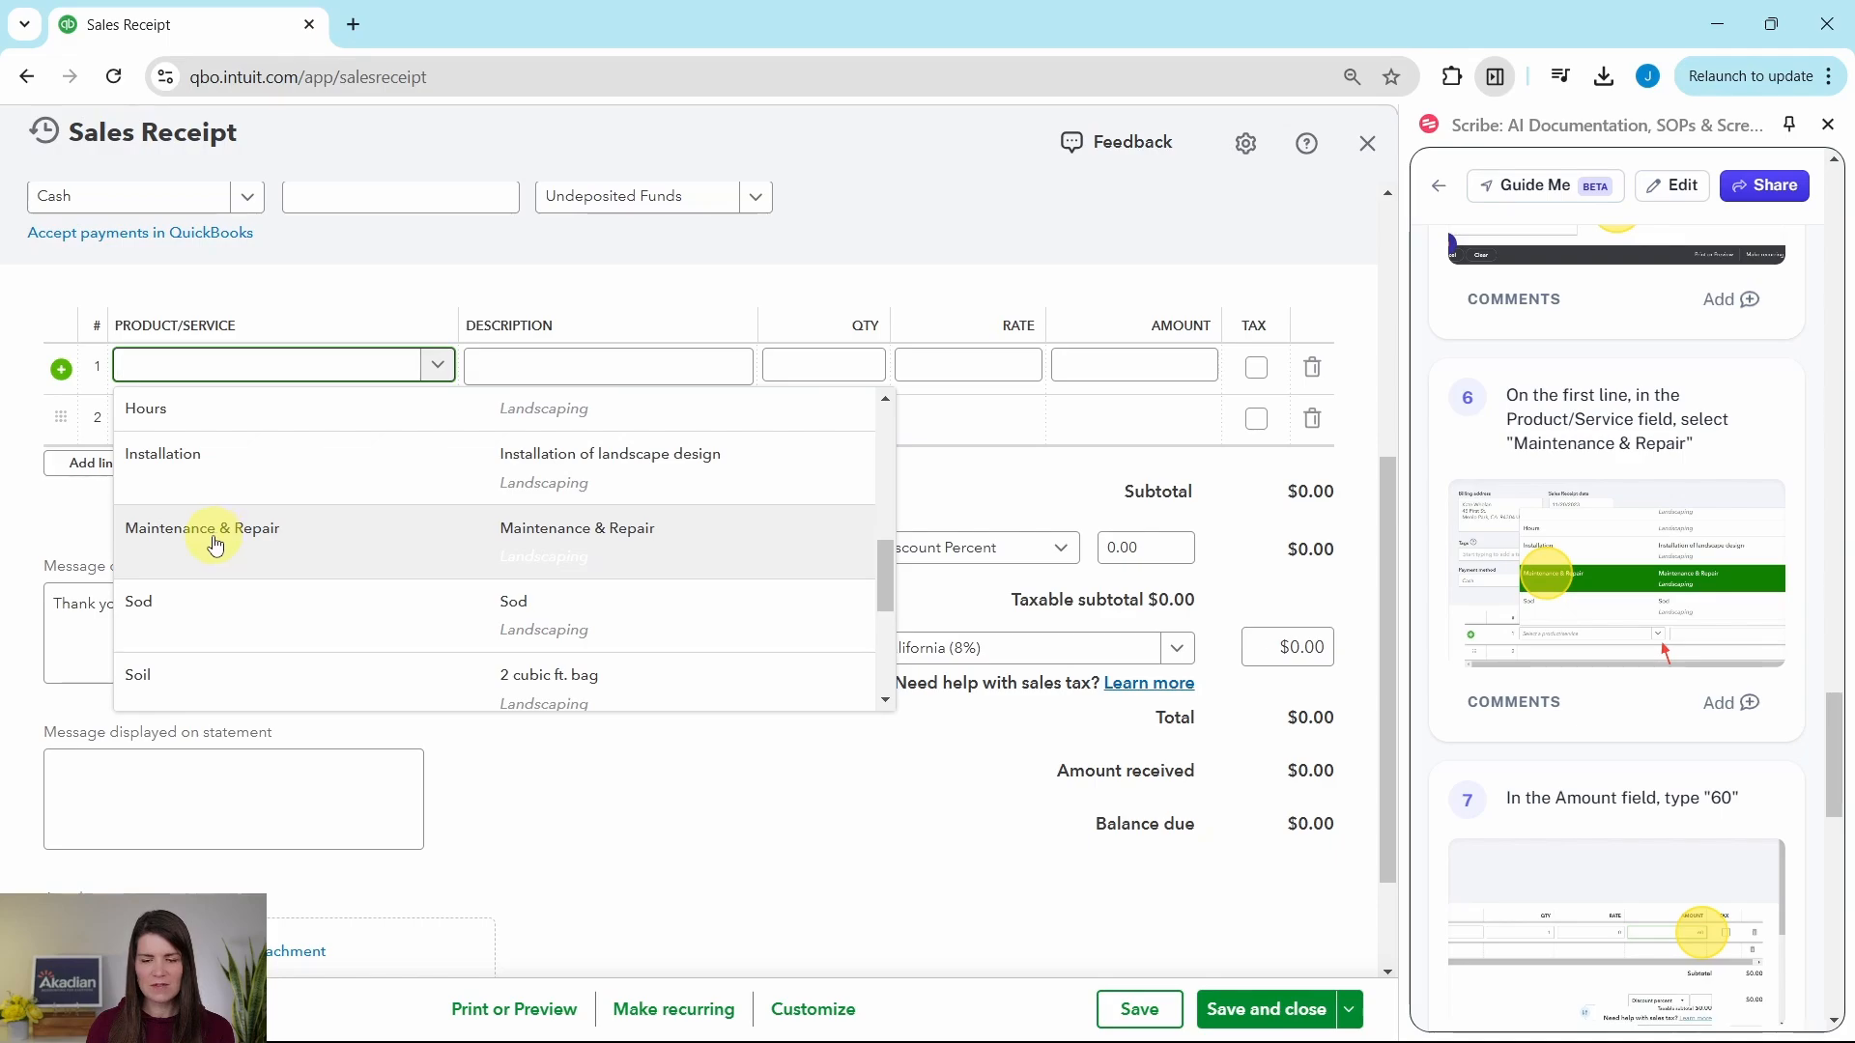
pyautogui.click(215, 541)
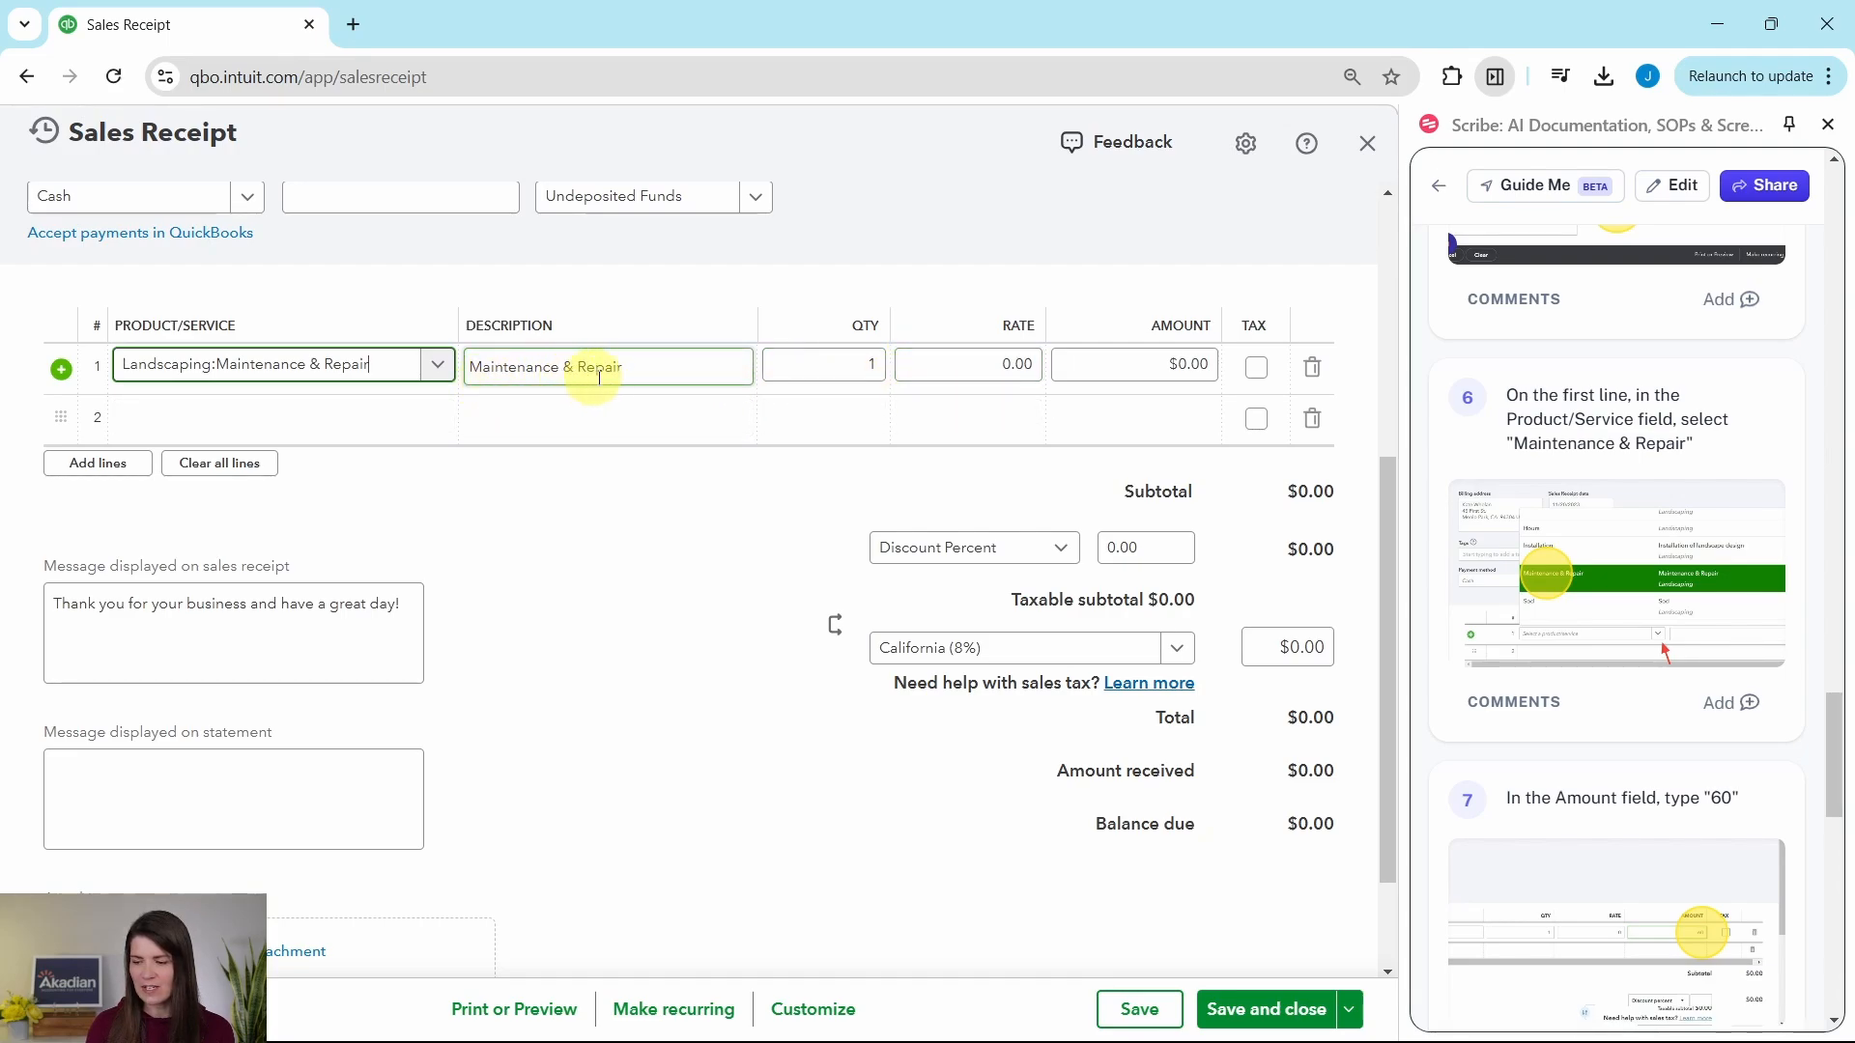
# Step: Set the rate of the Maintenance & Repair line to 60 and apply it to the line amount
pyautogui.scroll(-4, 1578, 575)
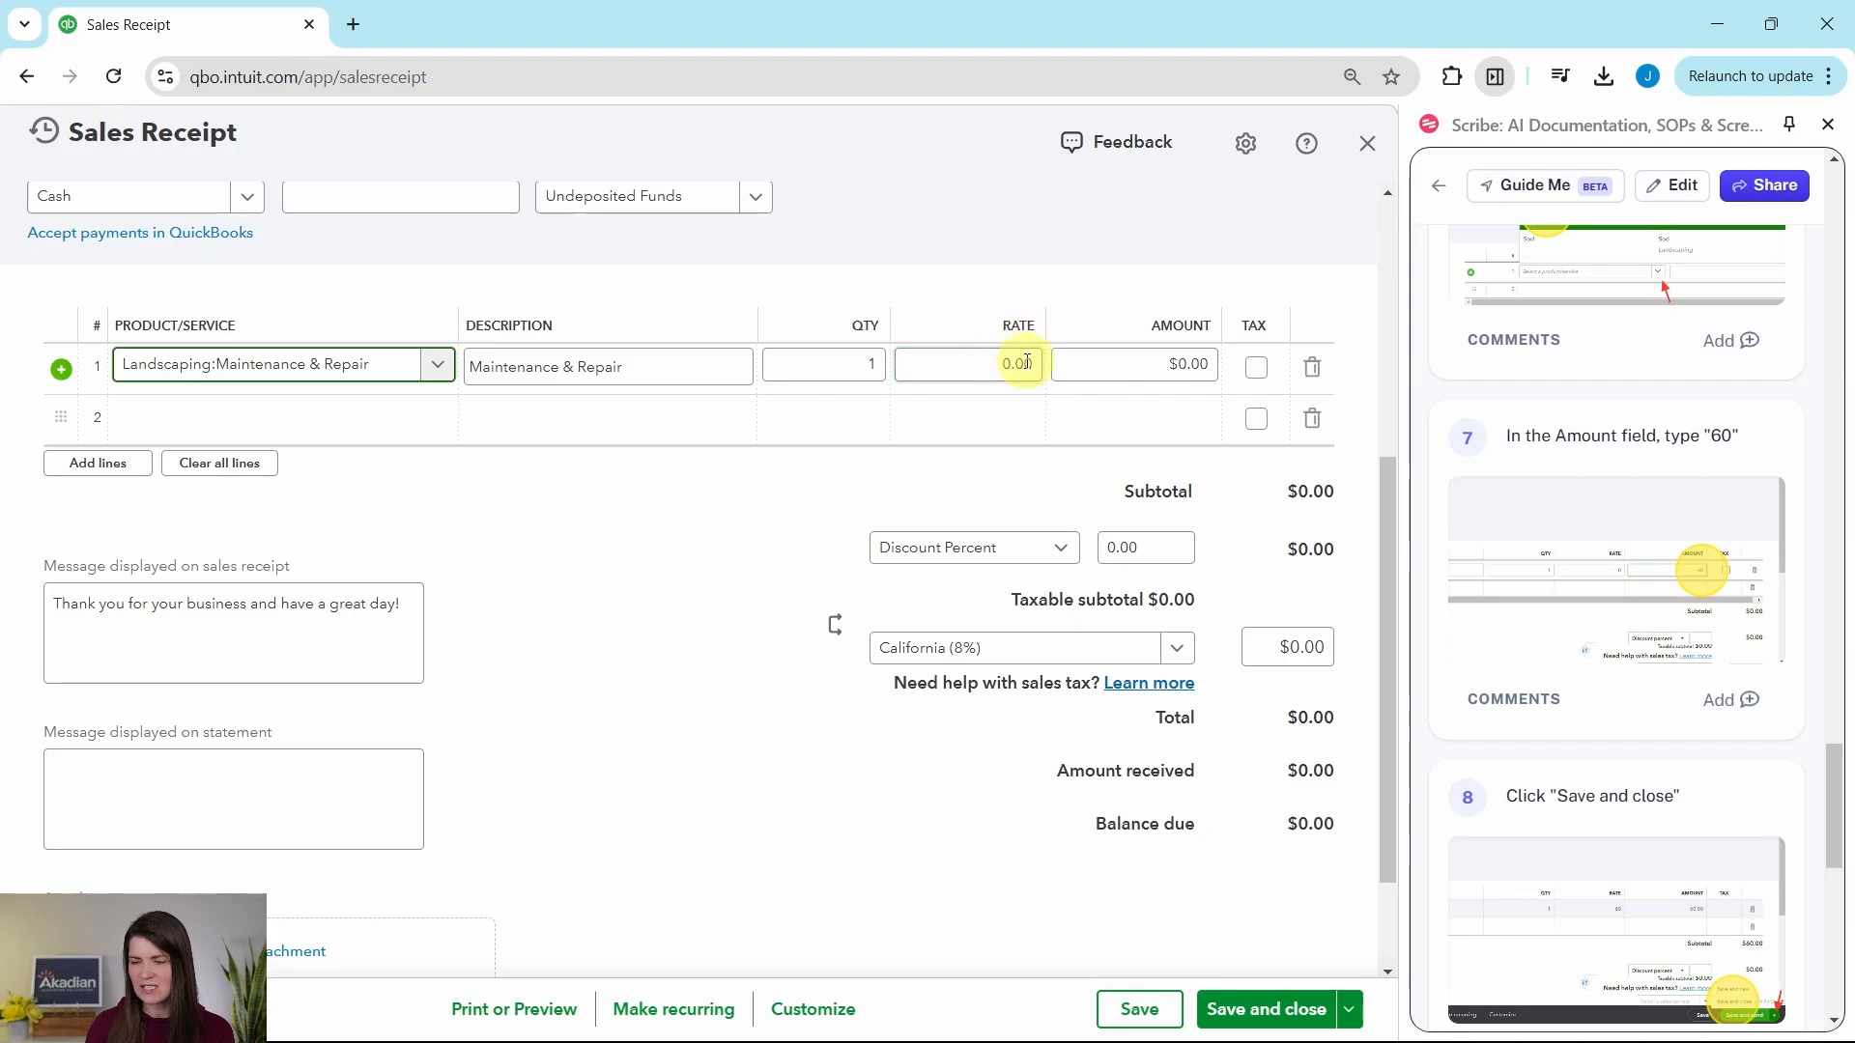
pyautogui.click(982, 364)
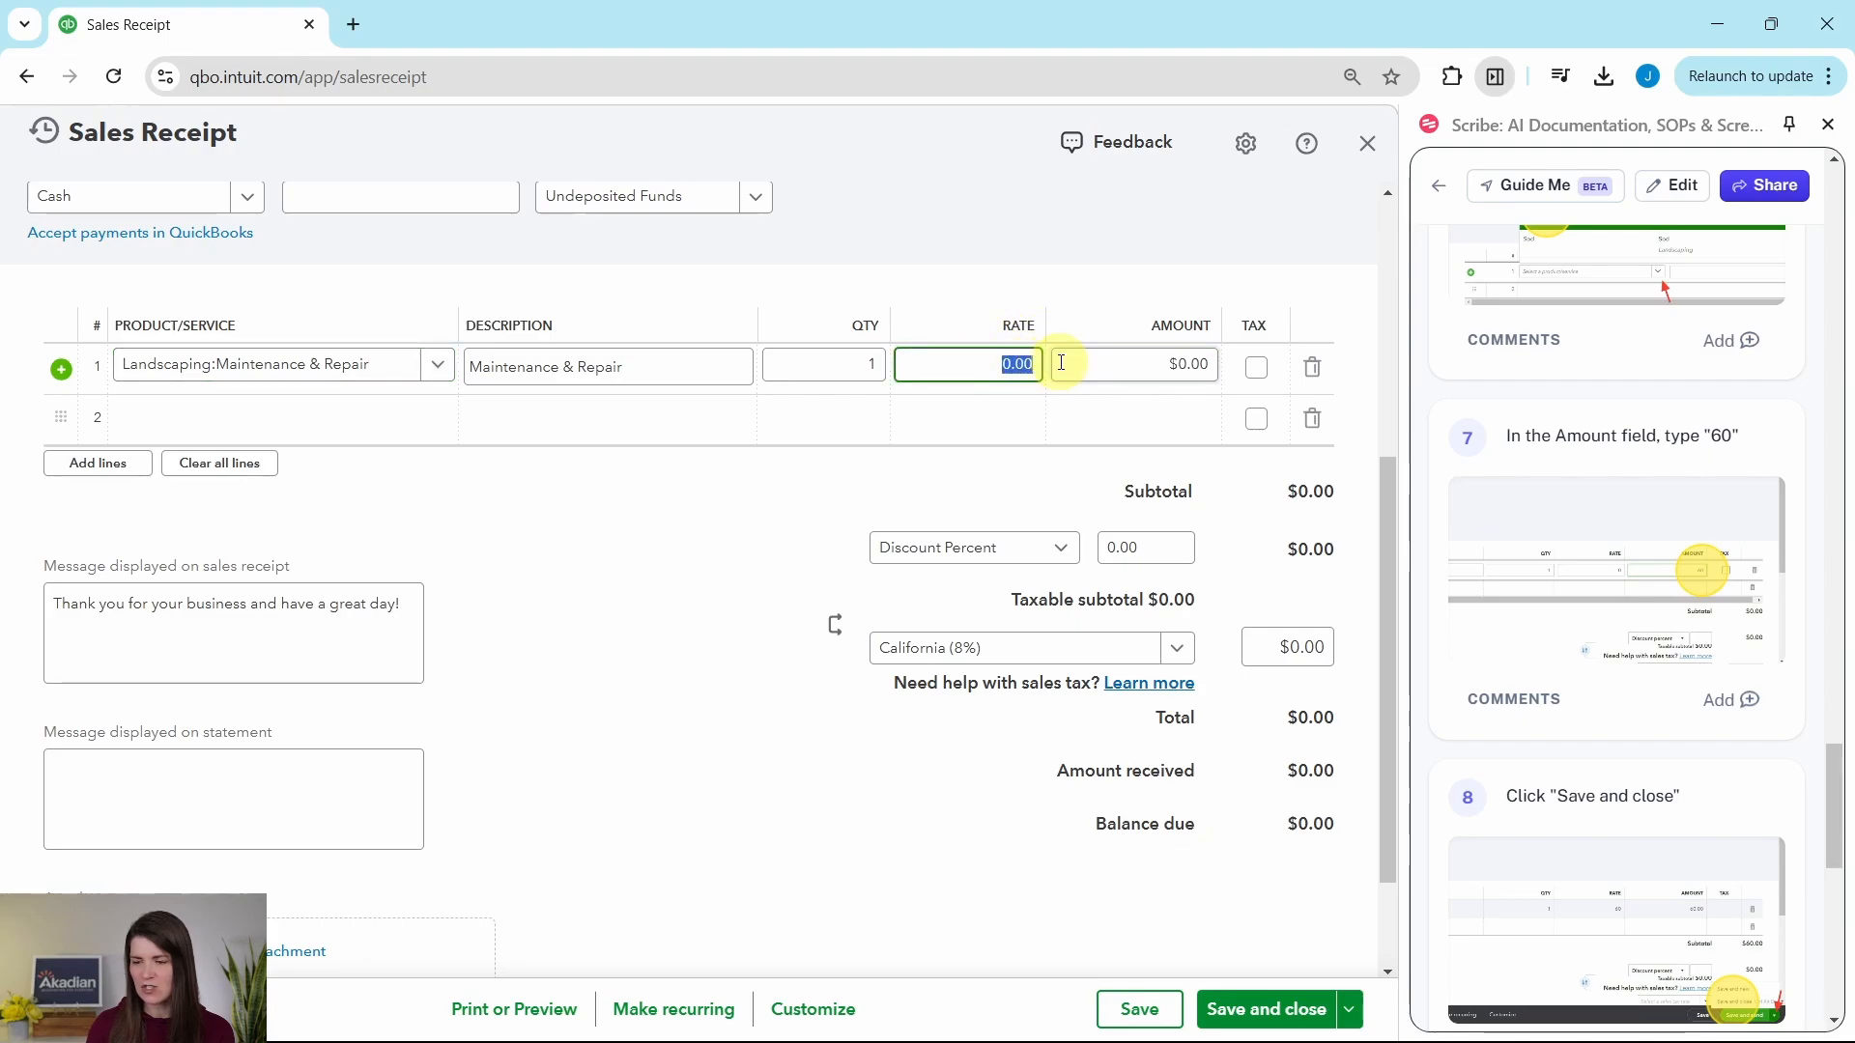
pyautogui.write('60')
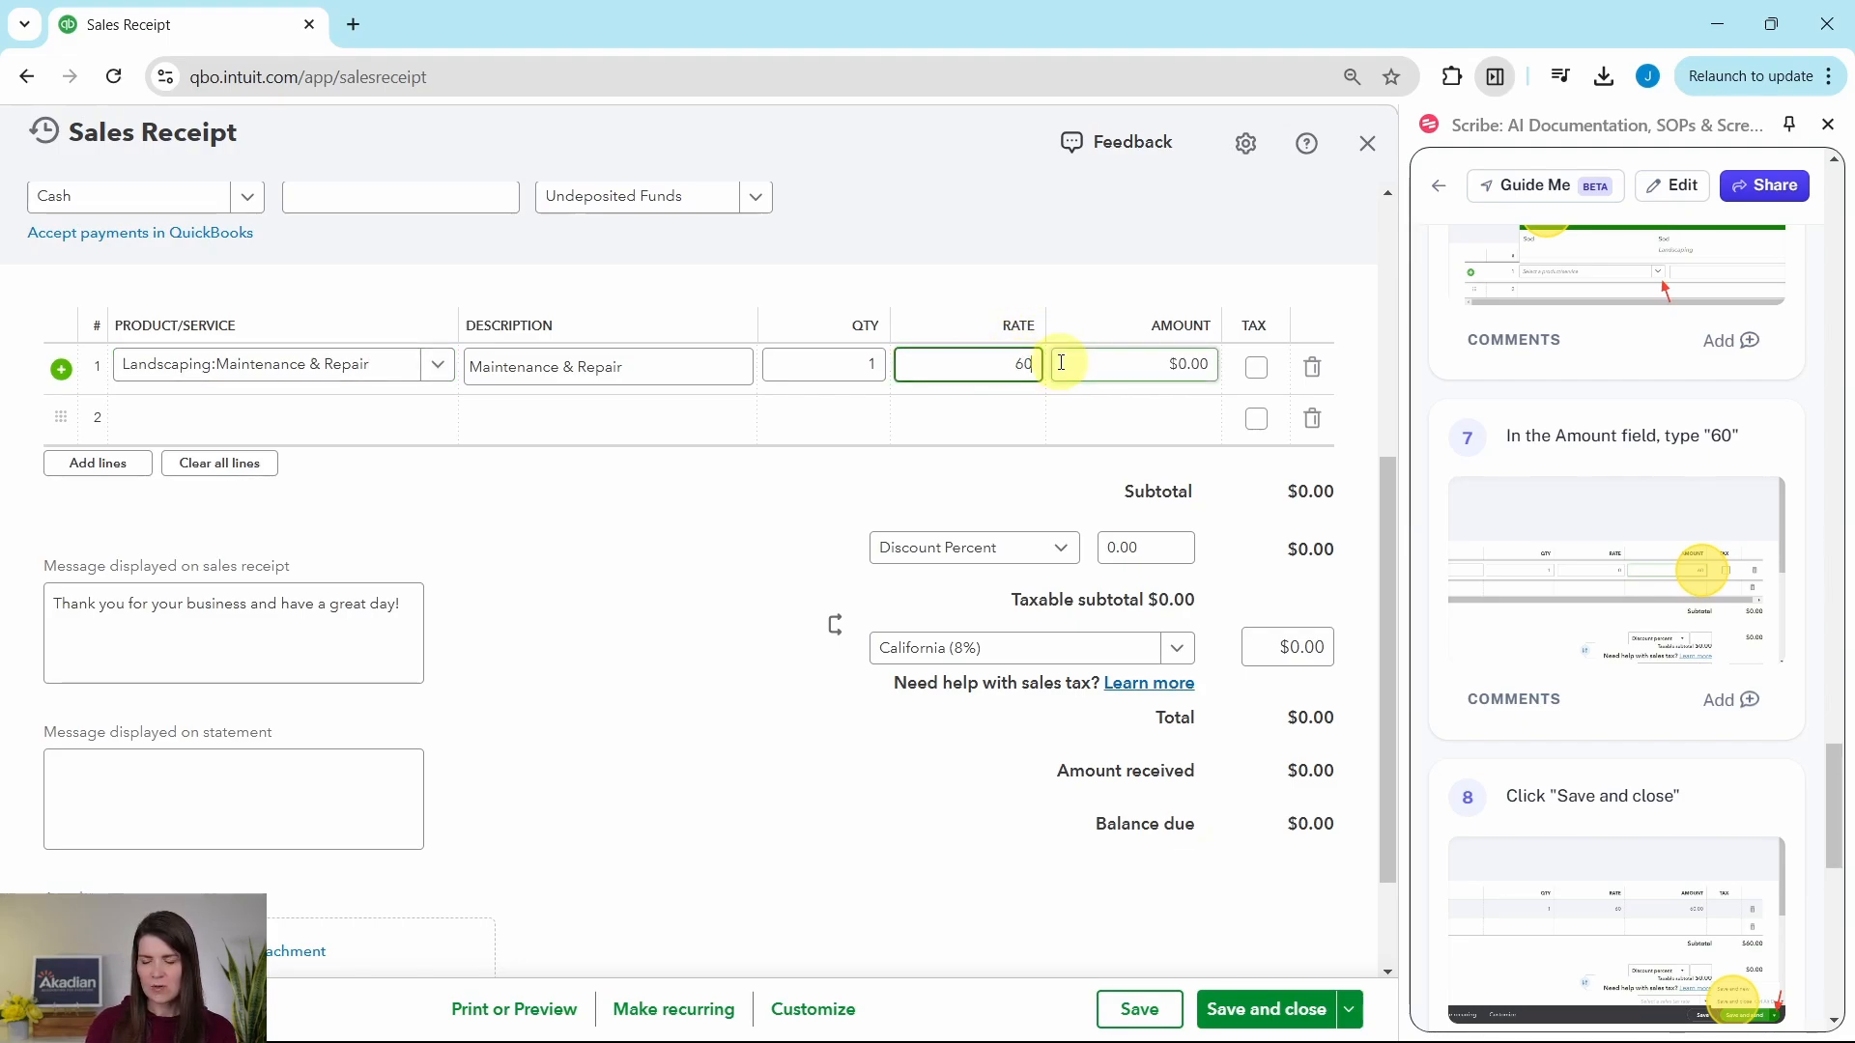
pyautogui.click(1062, 364)
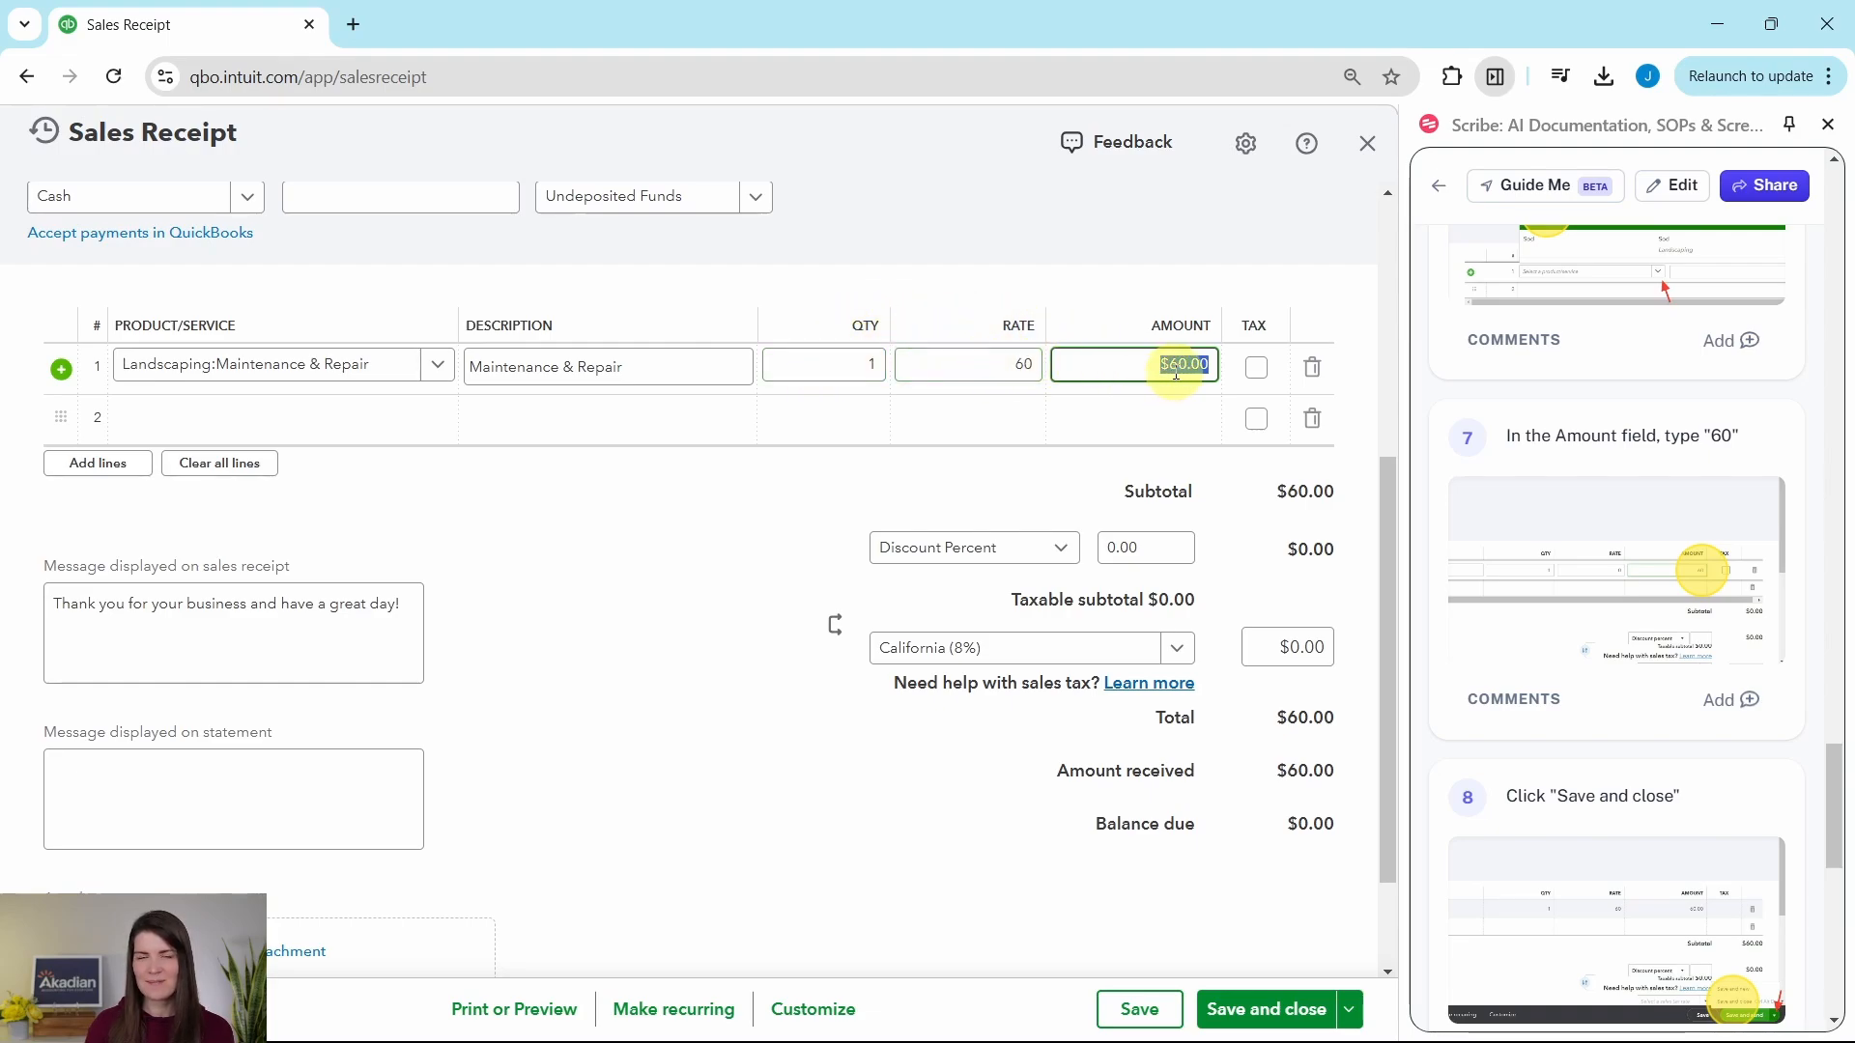
# Step: Review the completed sales receipt, check the alternative save options, and save and close it
pyautogui.scroll(5, 1280, 589)
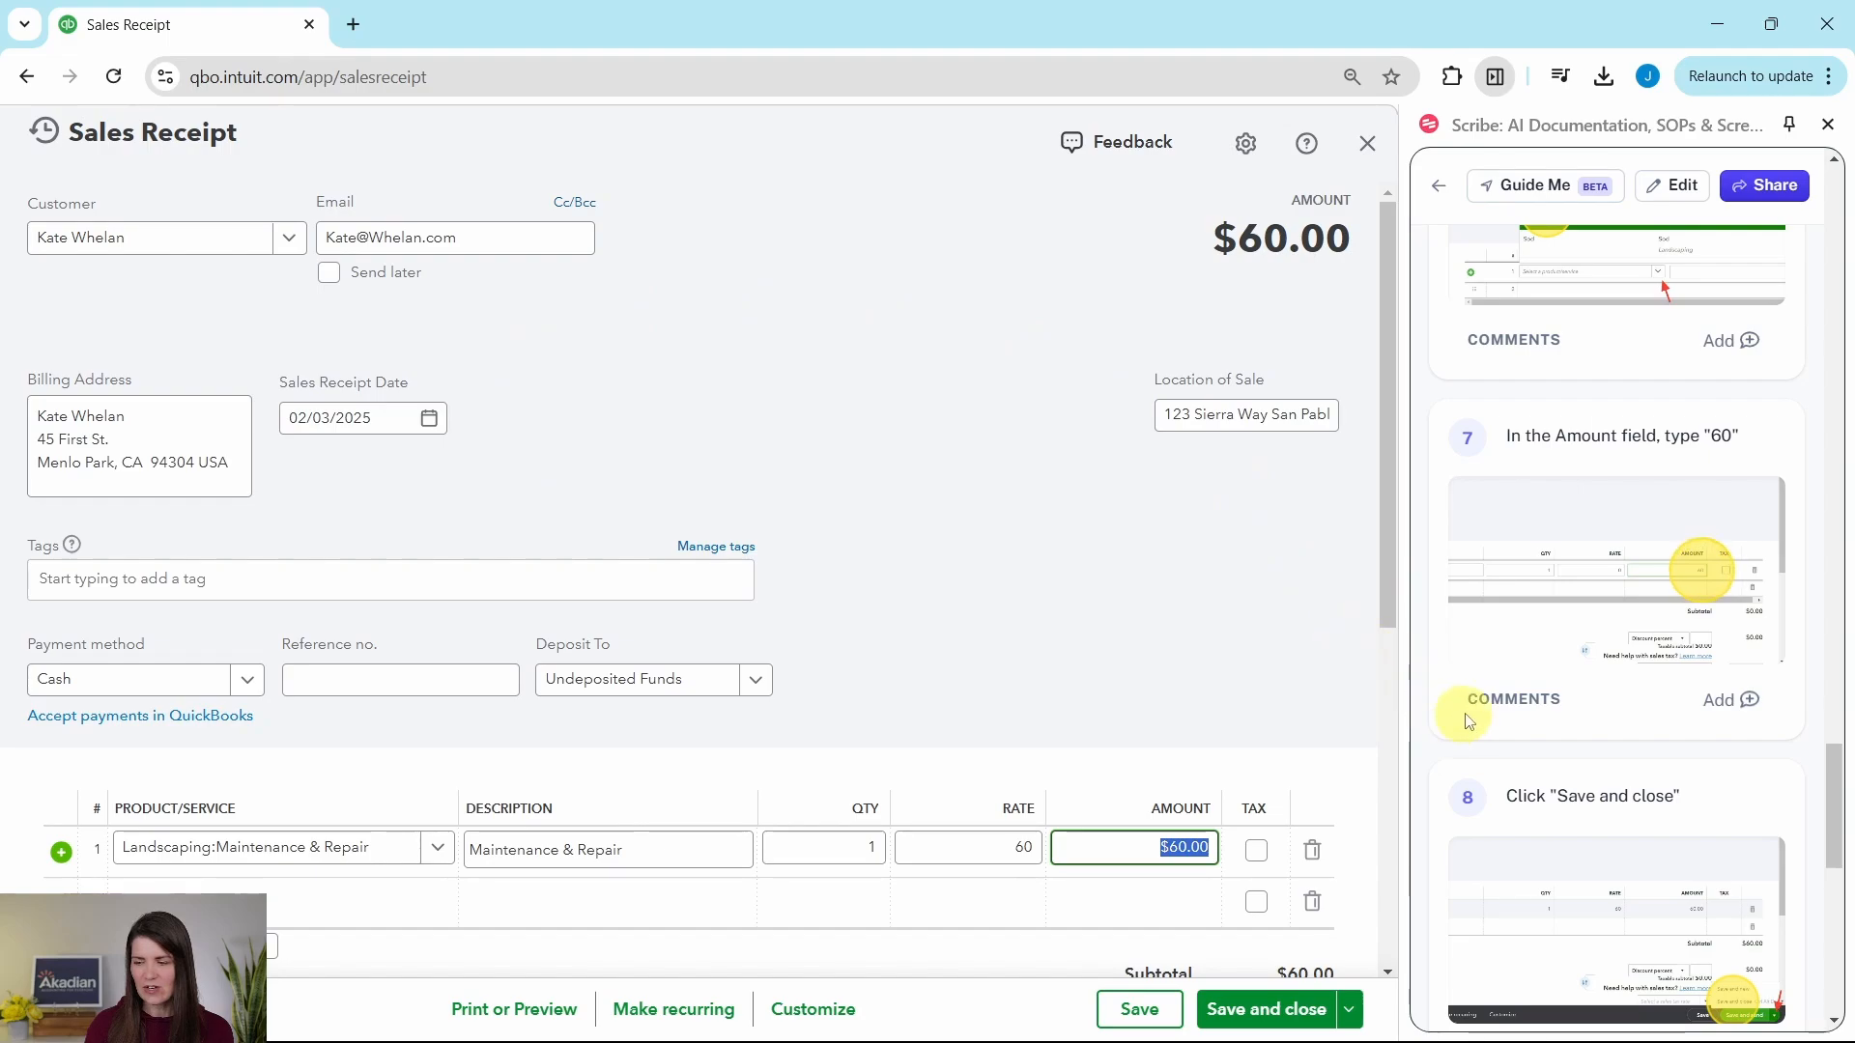
pyautogui.scroll(-4, 1497, 696)
pyautogui.scroll(-4, 1181, 633)
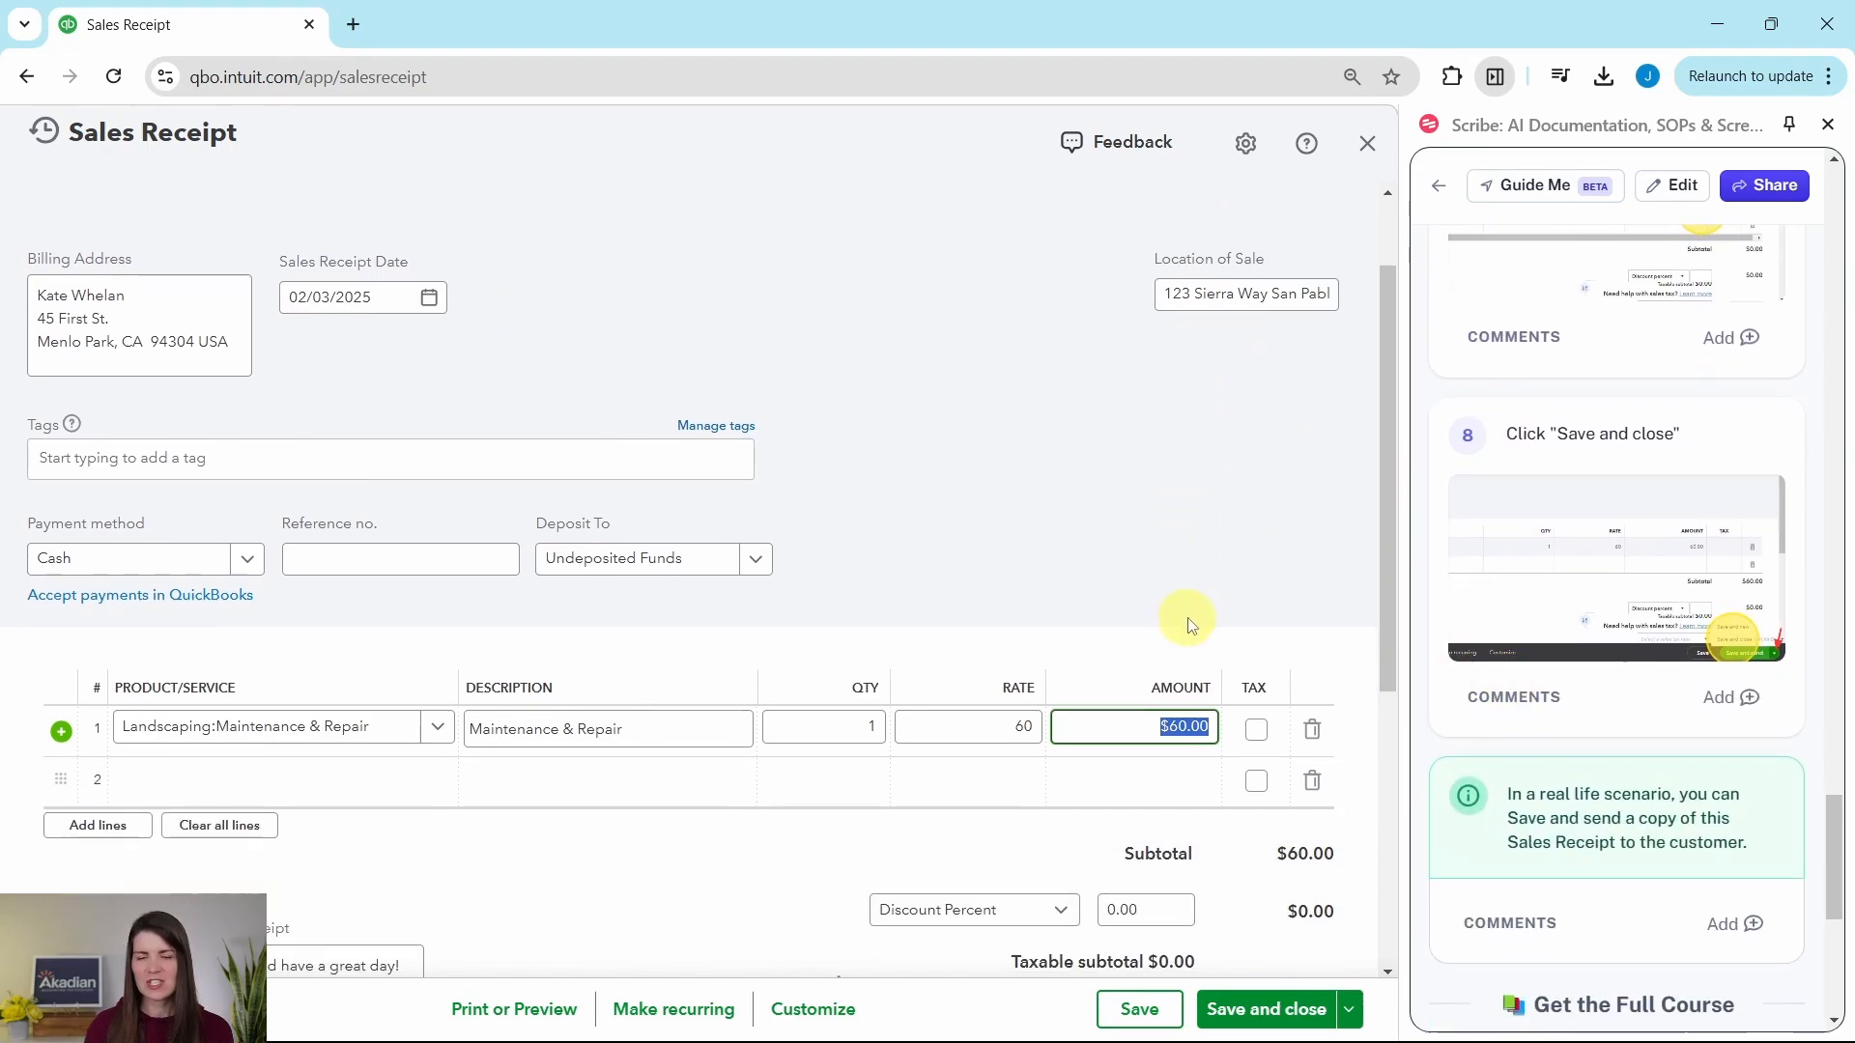
pyautogui.scroll(-3, 1192, 614)
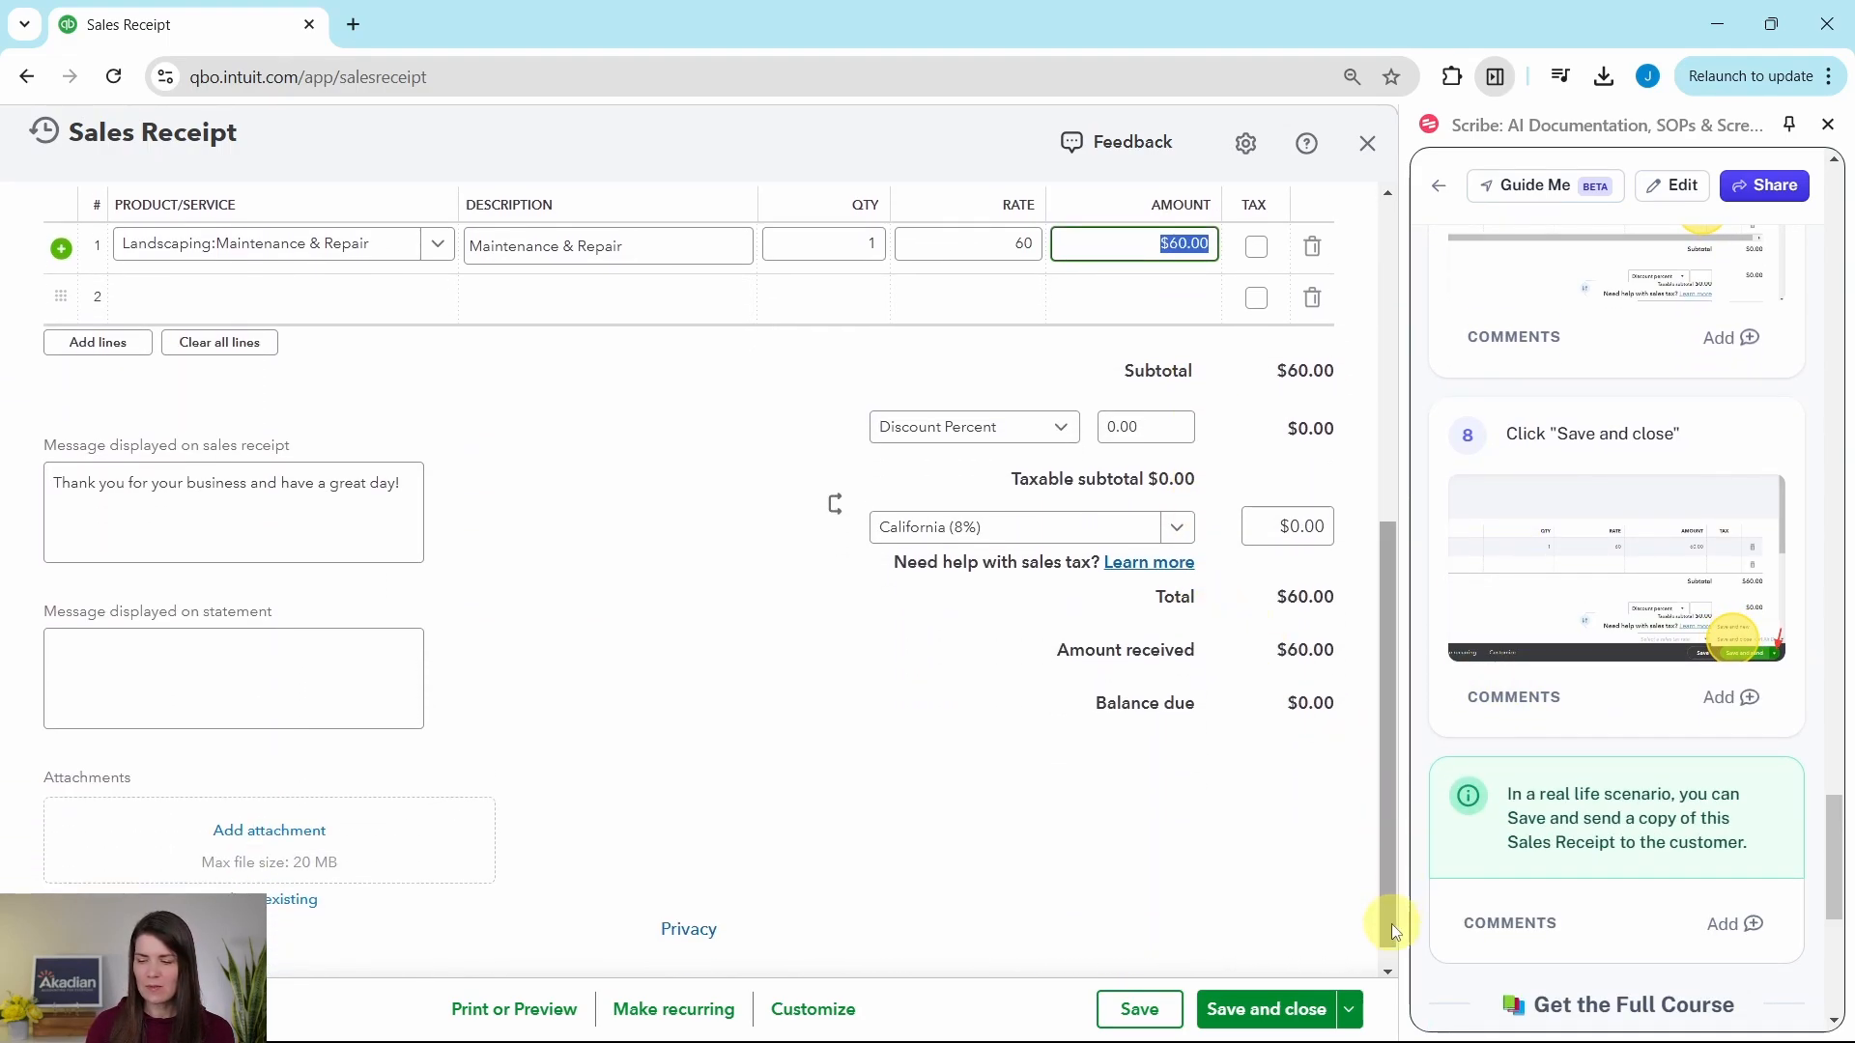
pyautogui.click(1351, 1005)
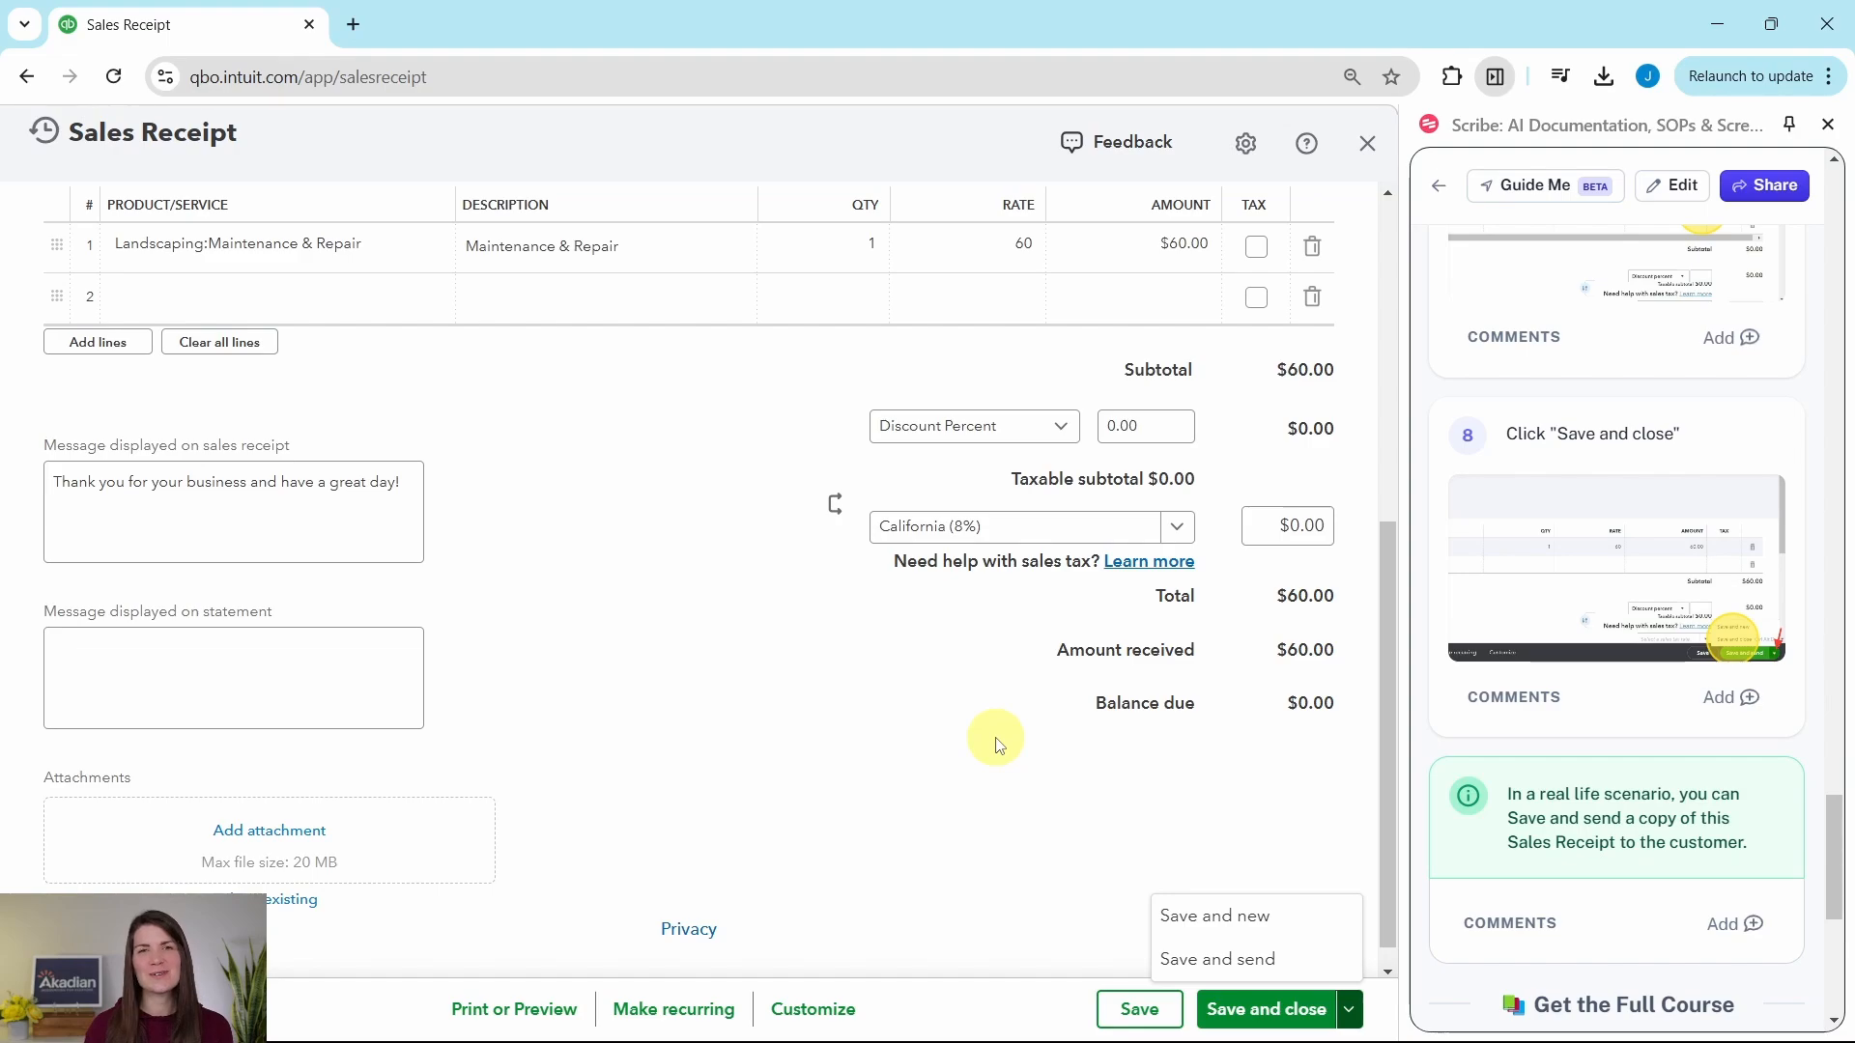
pyautogui.click(1053, 763)
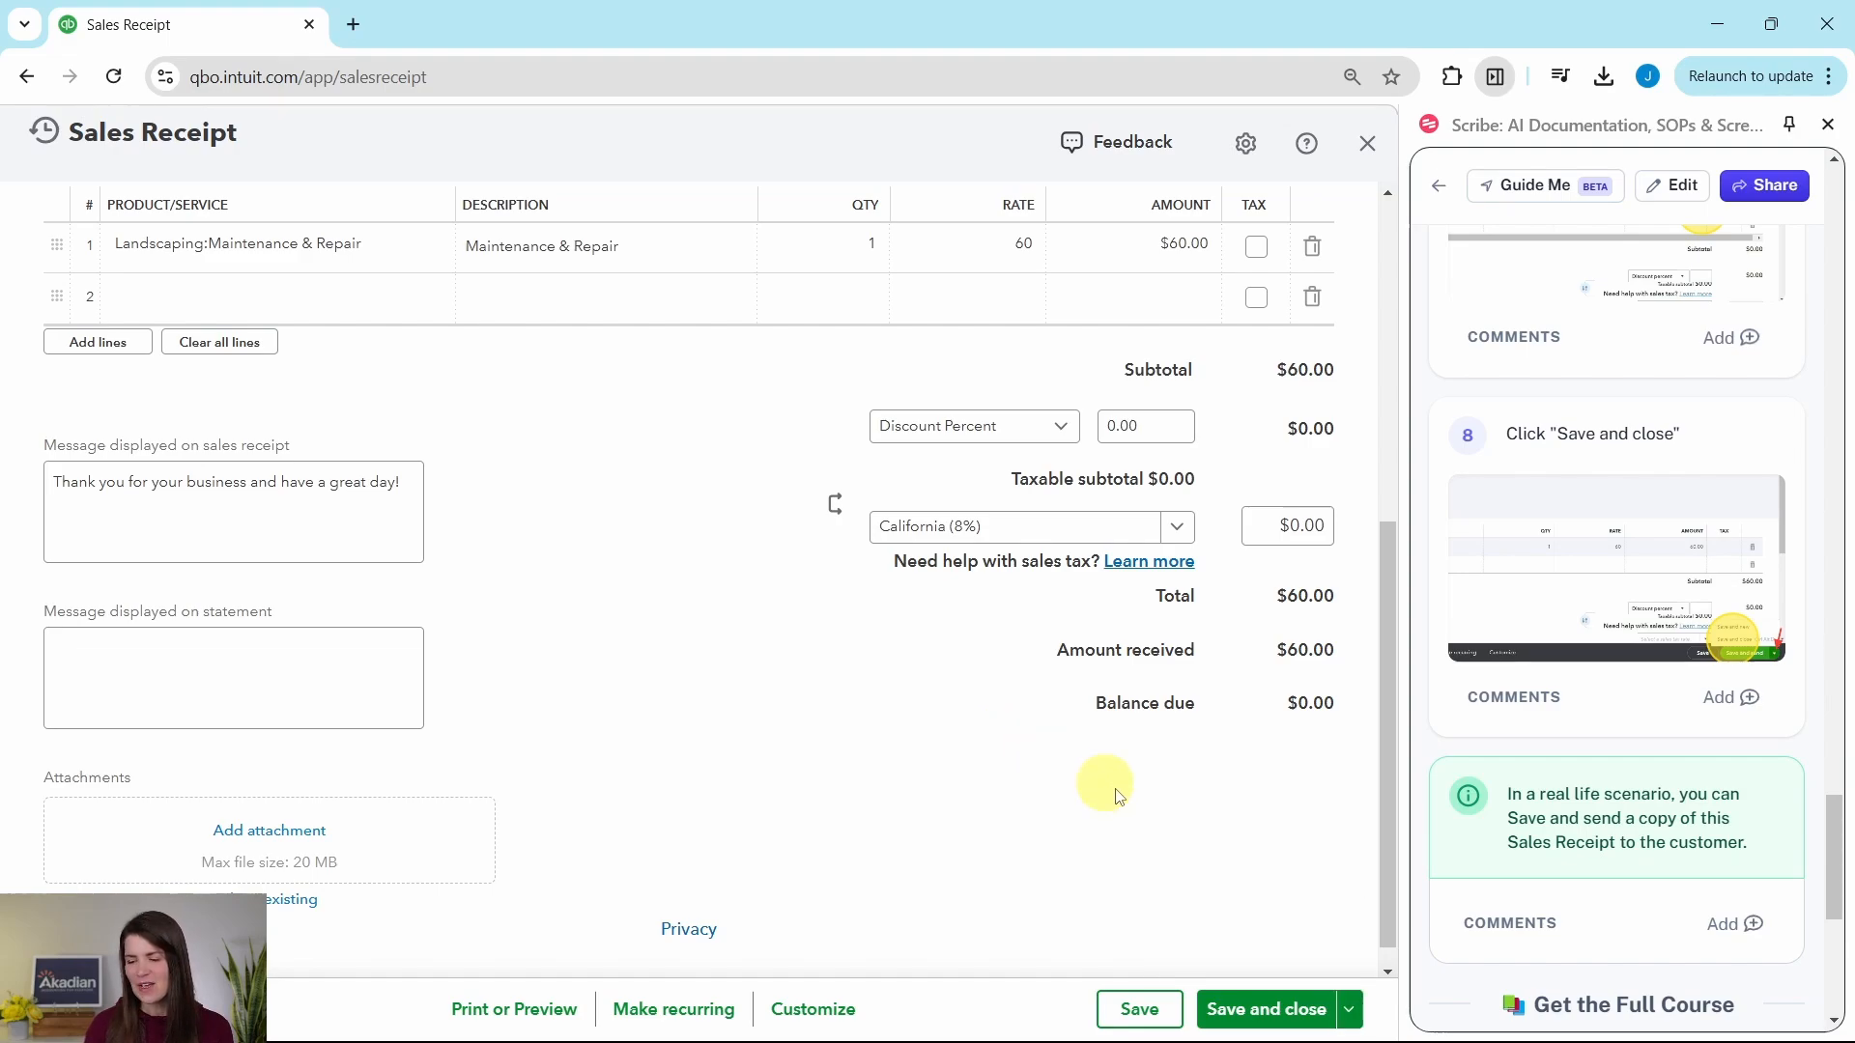
pyautogui.click(1272, 1022)
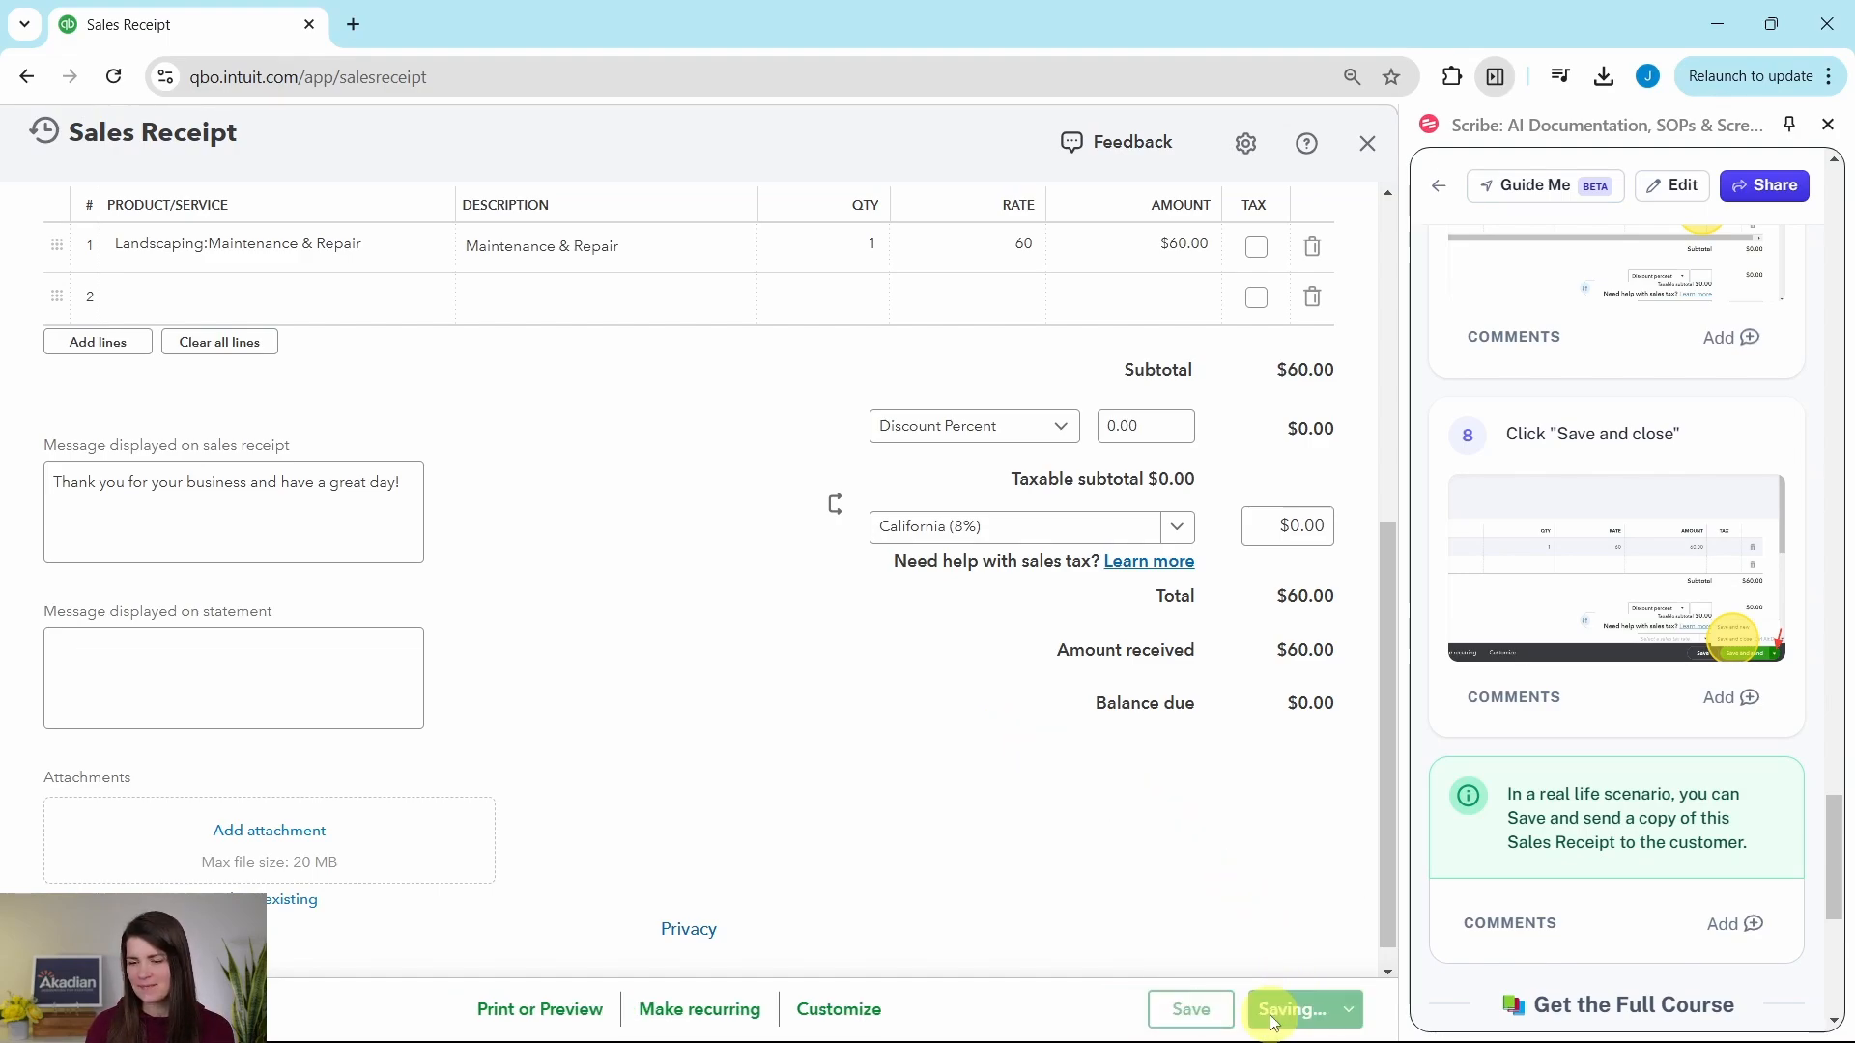